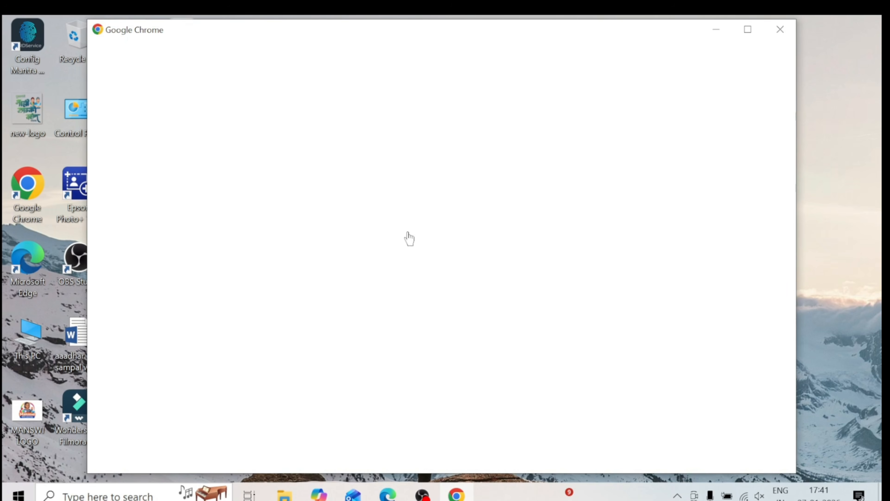
Search Google for 'pcc maharashtra' and open the Police Clearance Services: Home result
left_click(489, 261)
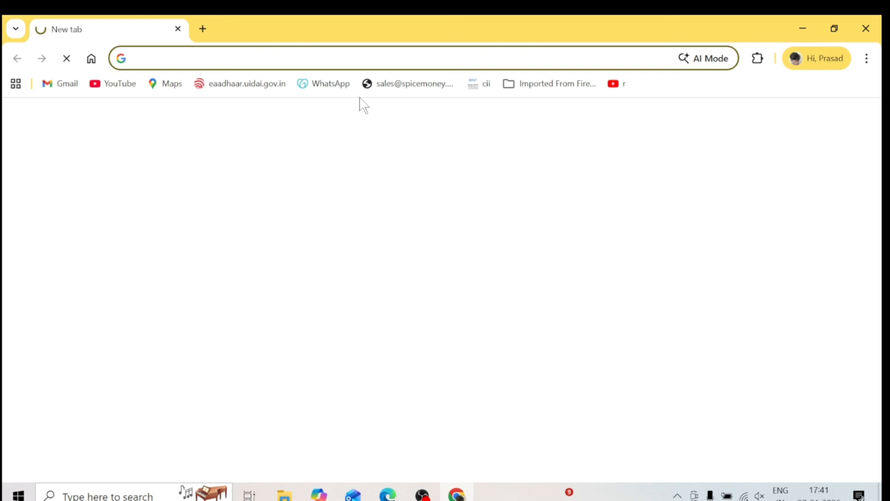
type("pcc maharashtra")
key("Return")
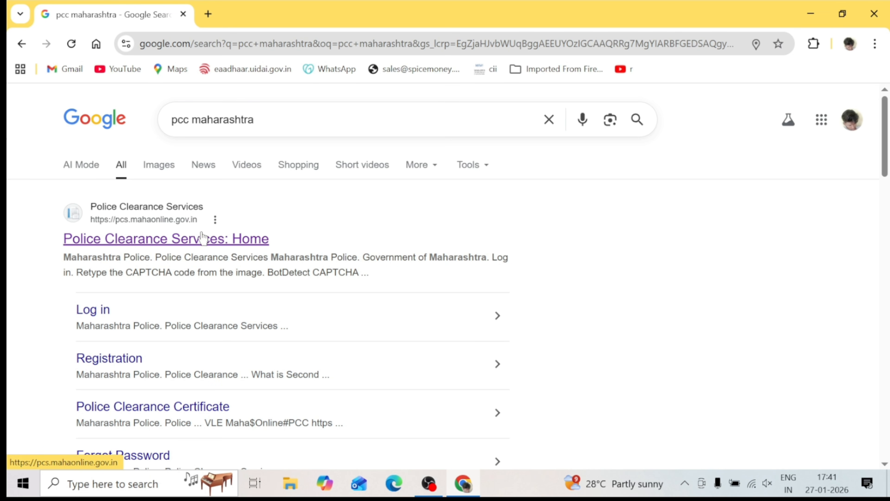
left_click(211, 240)
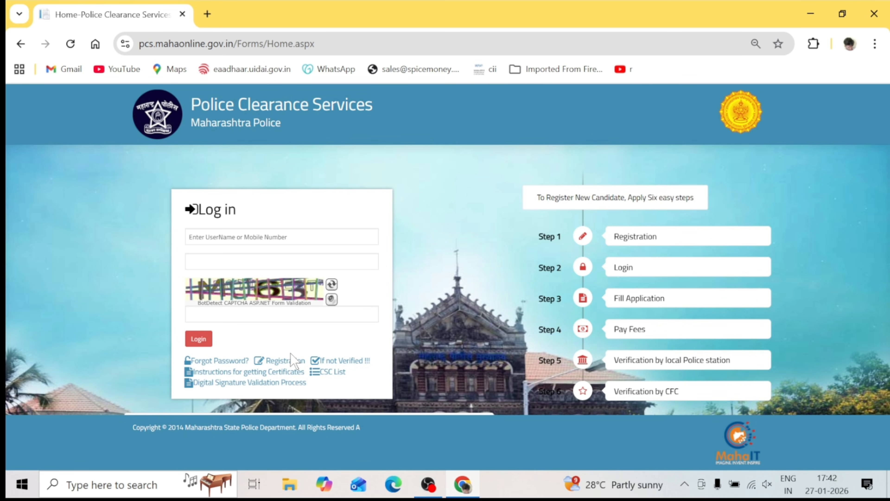
On the new-user Registration form, enter the applicant's last and first names so their Marathi versions fill
left_click(287, 365)
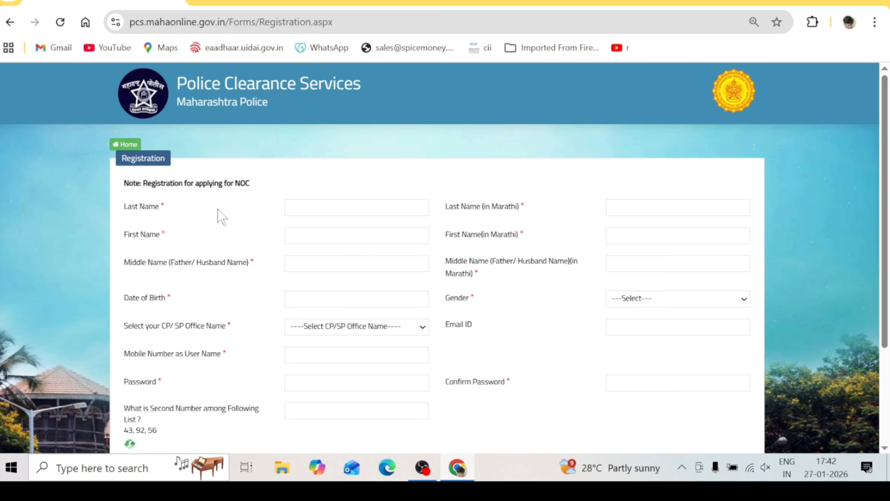
left_click(333, 209)
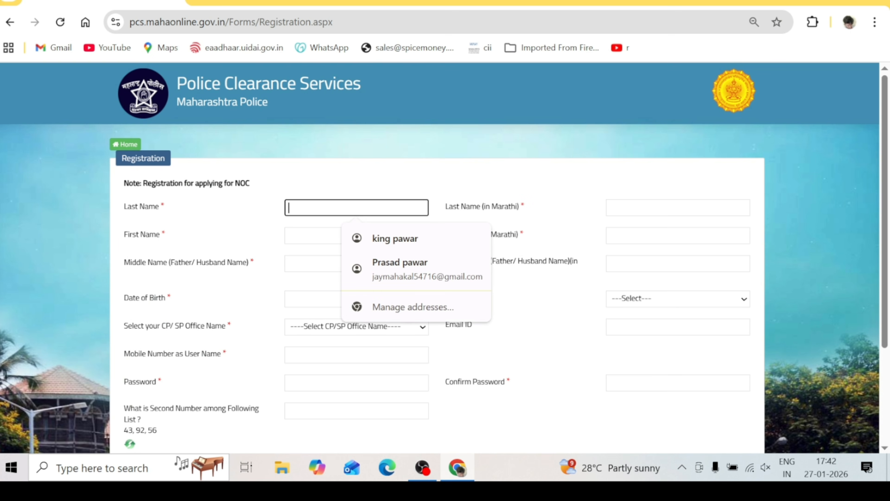
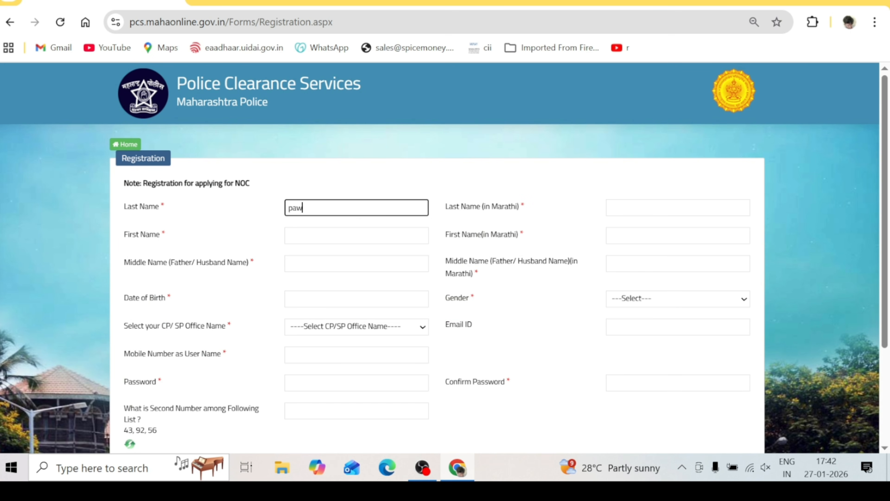
left_click(422, 225)
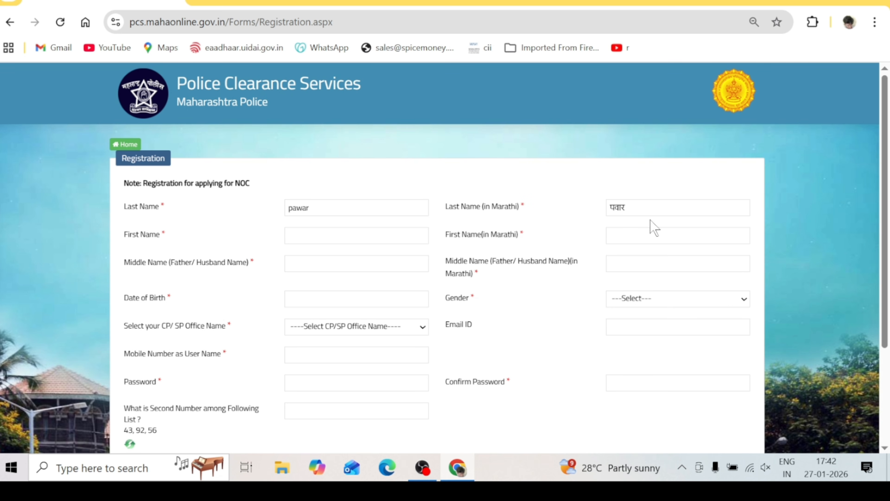
left_click(391, 241)
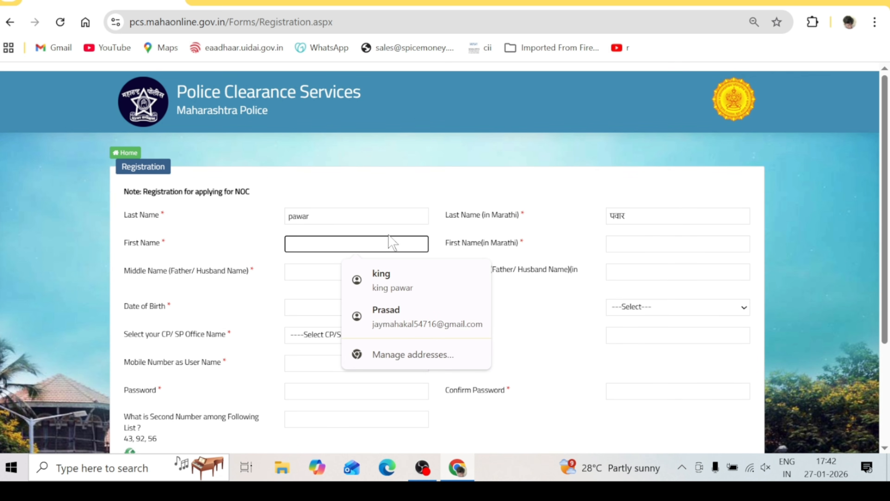
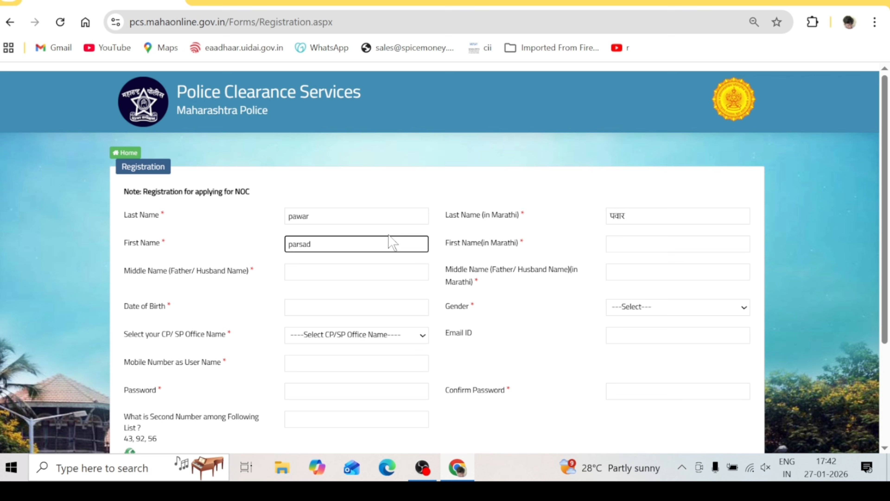
left_click(510, 295)
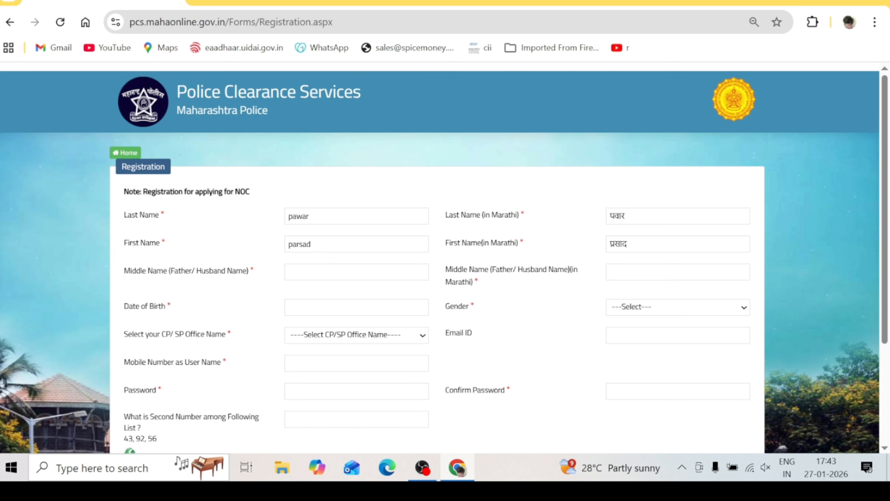
left_click(351, 272)
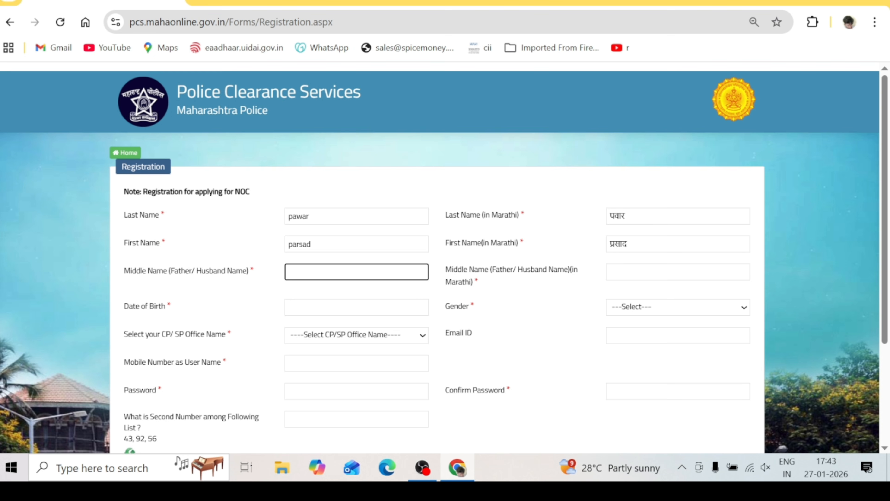
Set date of birth 01/01/2026, gender Male and CP/SP office Jalna
left_click(308, 308)
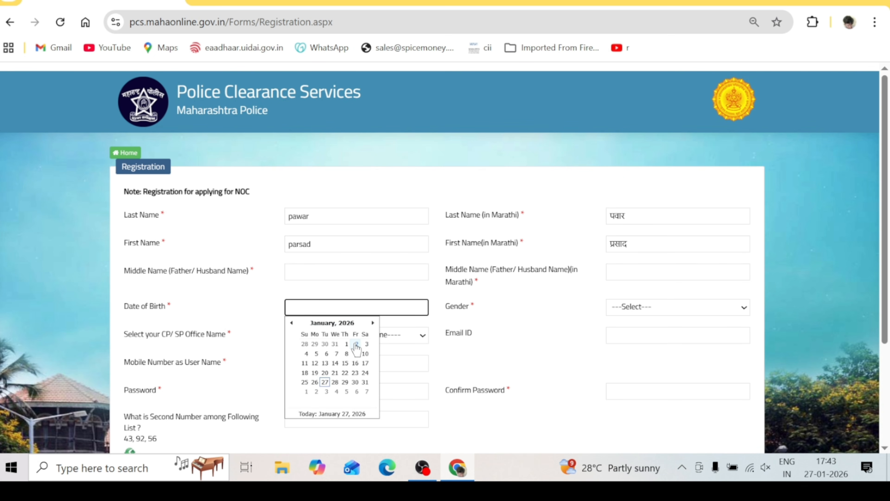
left_click(346, 344)
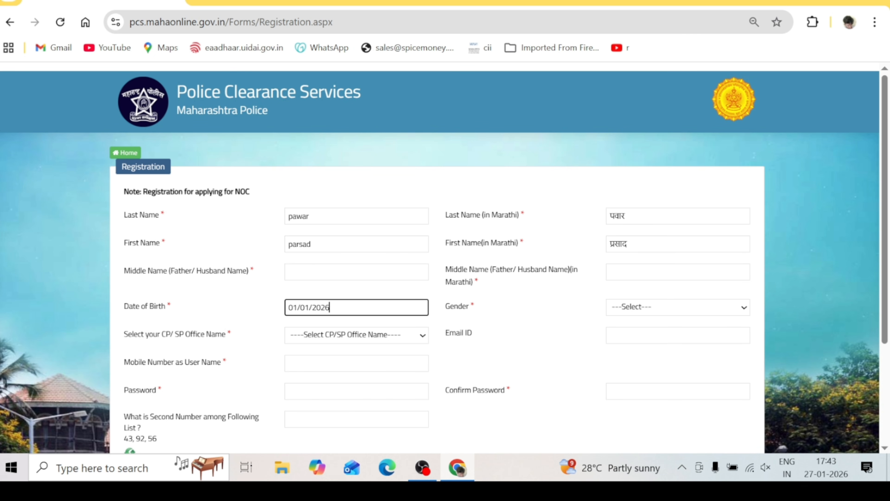
left_click(659, 306)
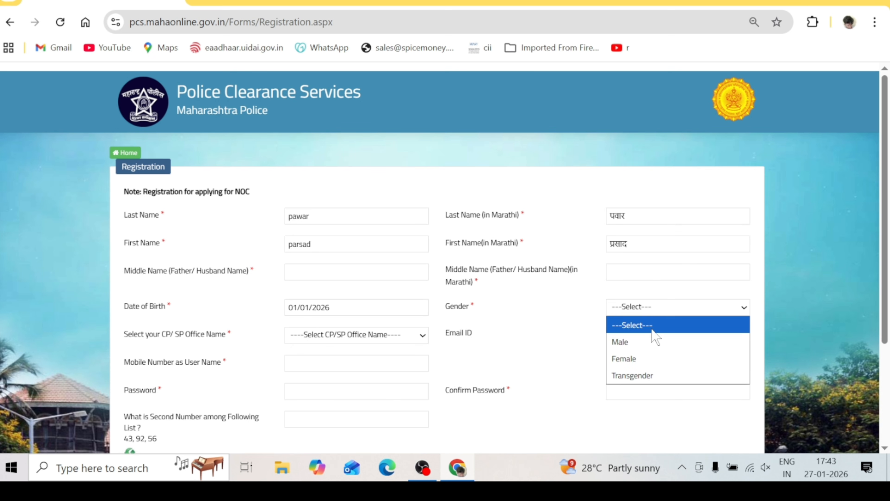
left_click(653, 339)
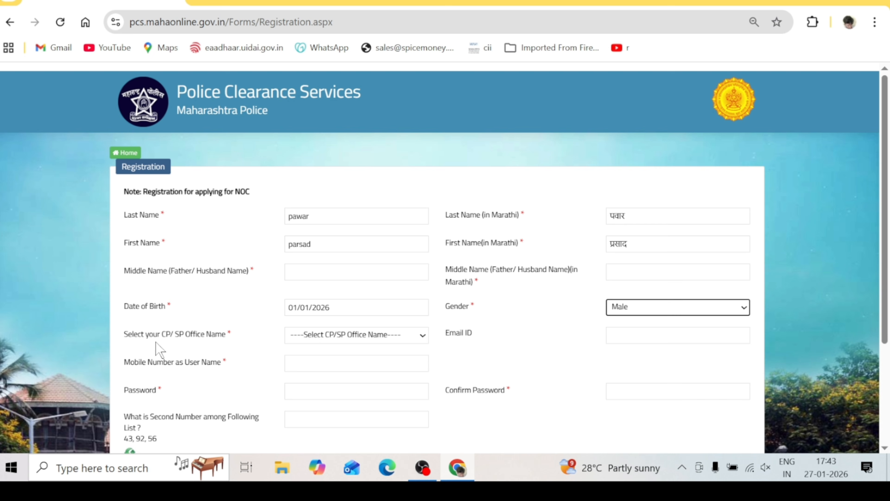
left_click(331, 337)
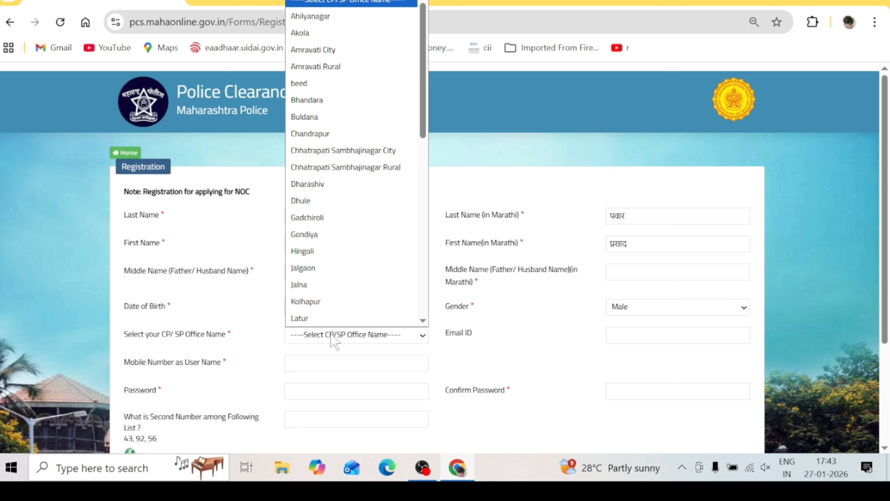
left_click(344, 284)
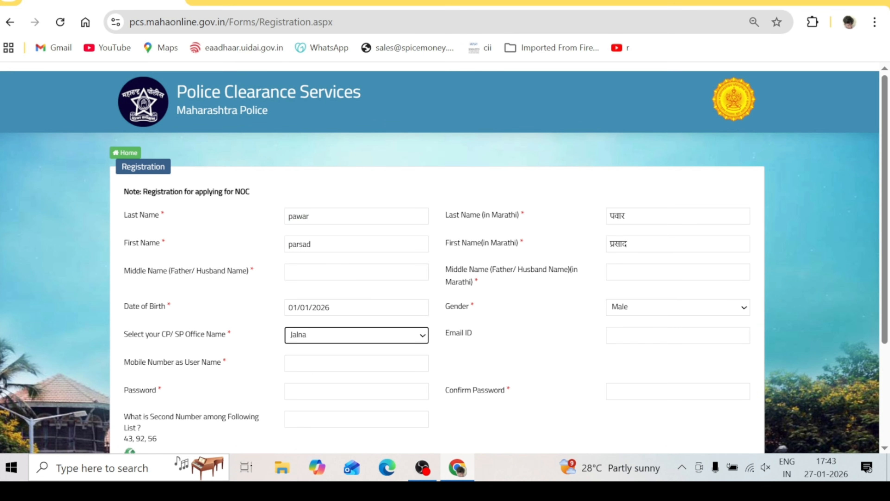
left_click(315, 364)
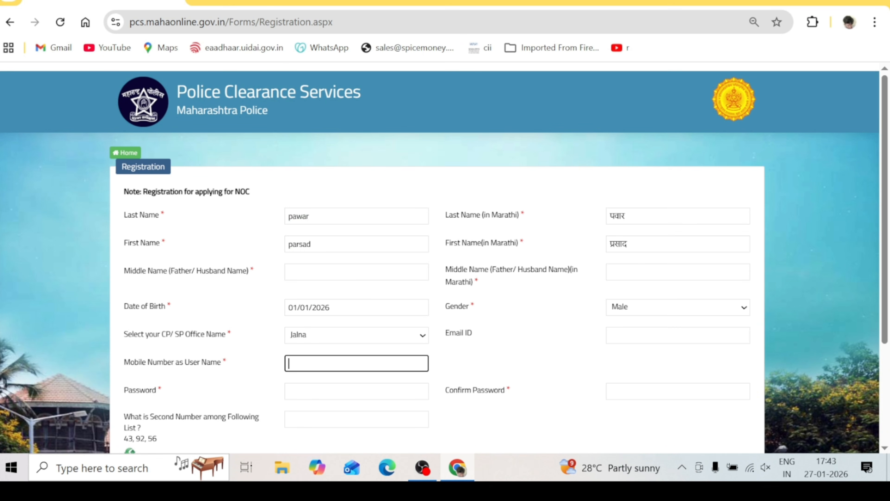
Enter the mobile number, set and confirm the account password, and answer the second-number question with 92
type("123")
scroll(696, 292, "down", 2)
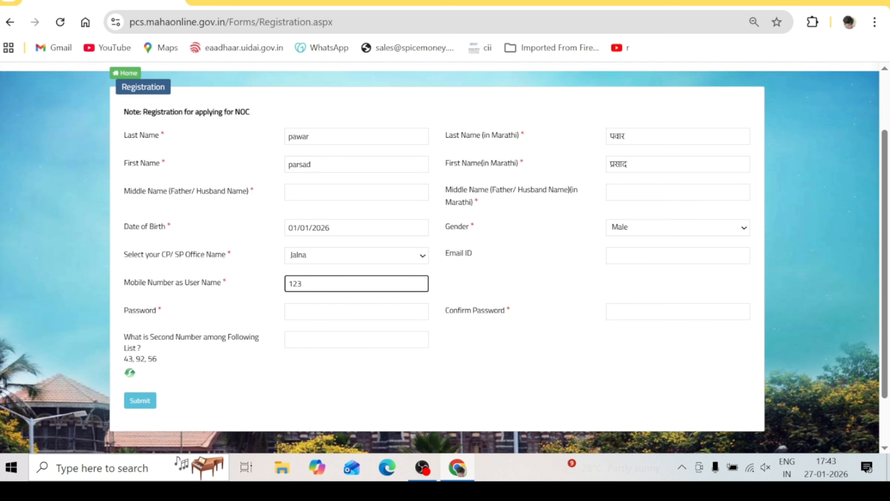
left_click(659, 256)
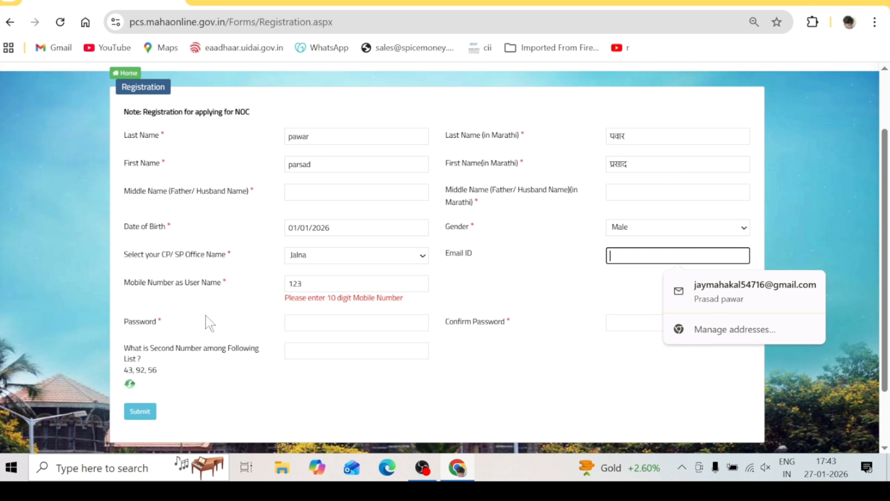
left_click(356, 323)
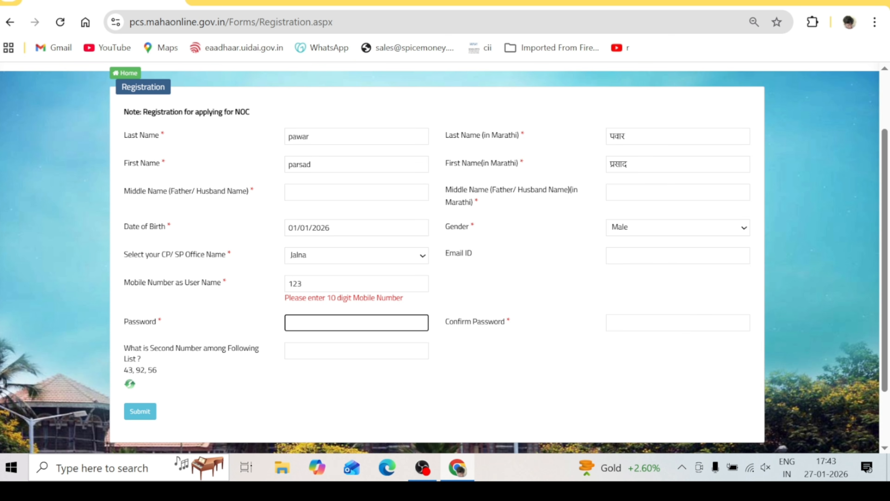
type("1")
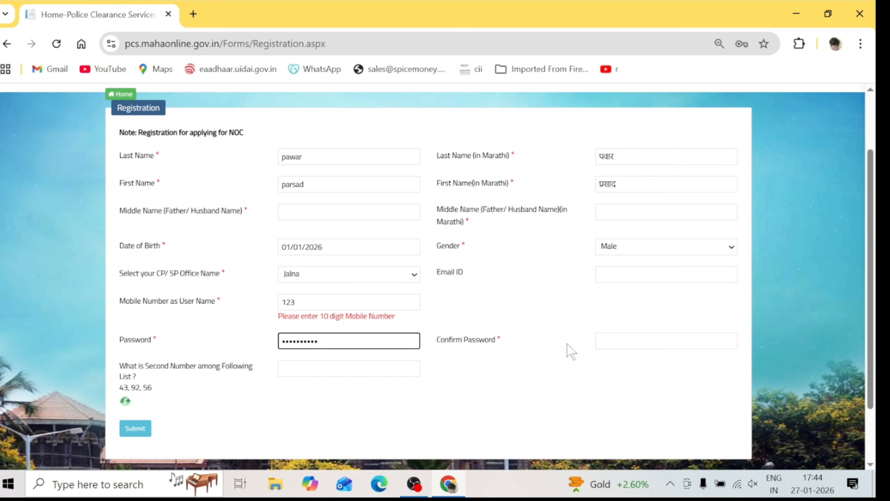
left_click(617, 323)
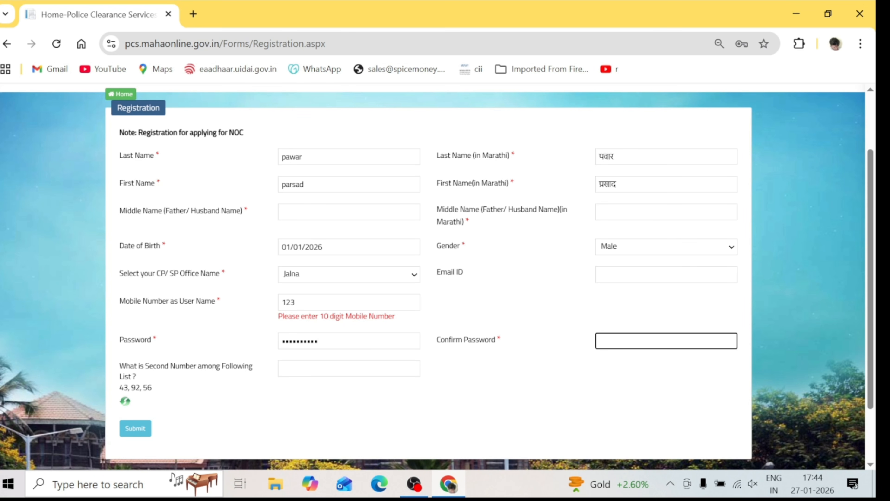
type("•••••••••••")
left_click(589, 384)
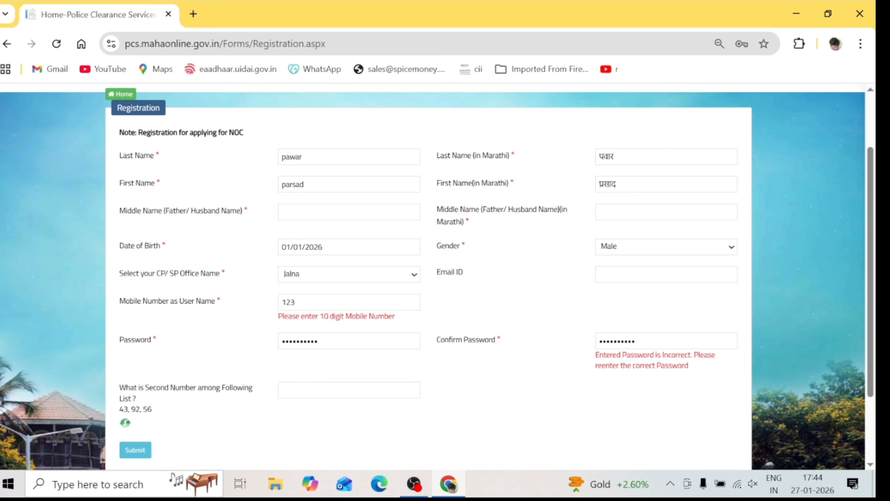
left_click(350, 390)
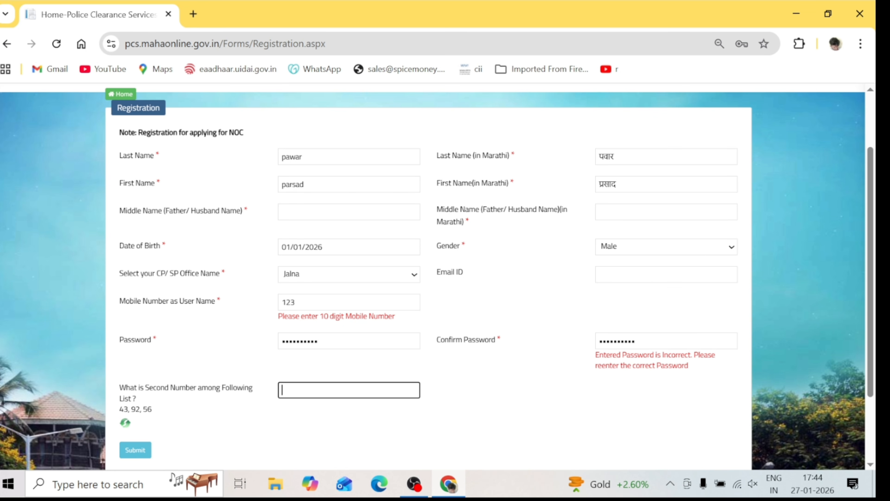
type("92")
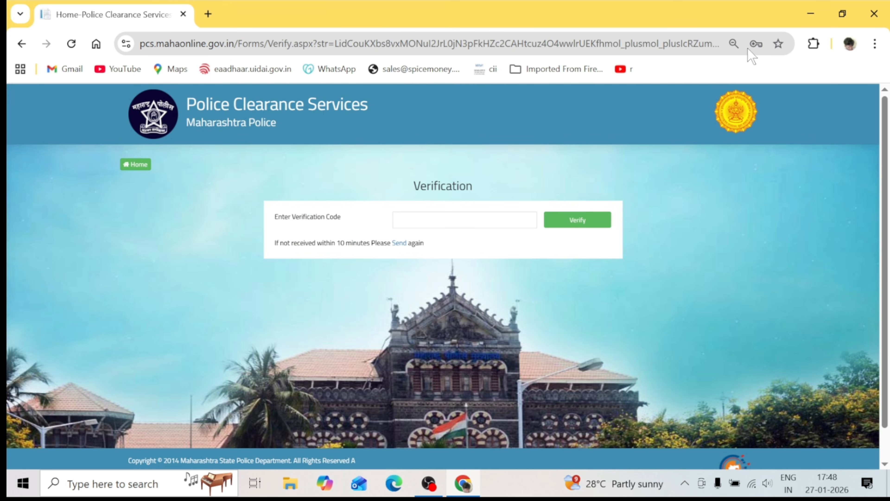
Enter the verification code and acknowledge the successful-registration message
left_click(472, 224)
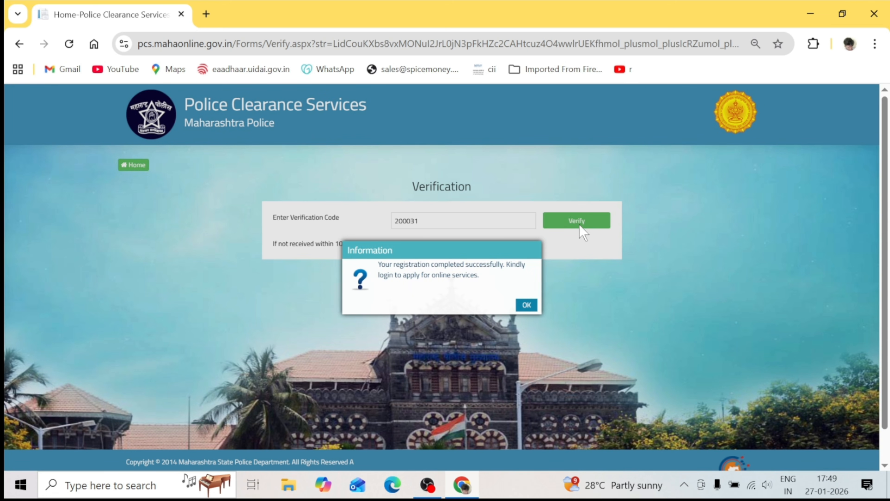
left_click(528, 305)
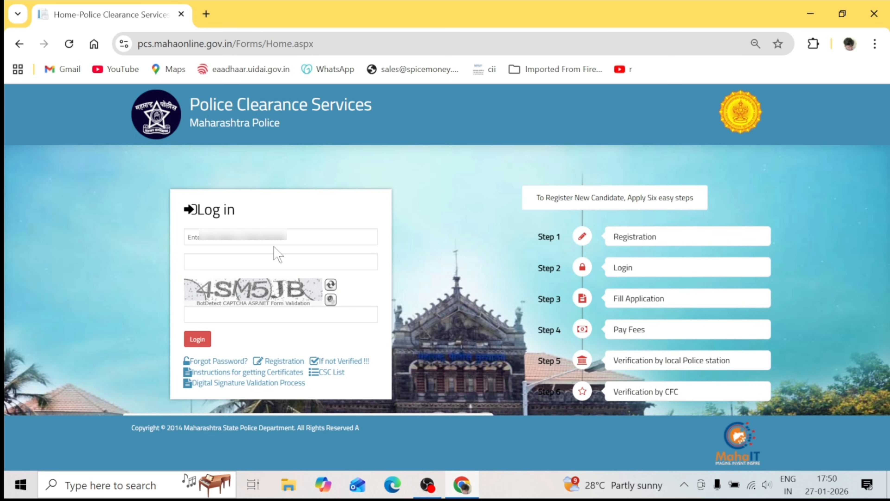
Enter the username and account password on the login form and refresh the captcha
left_click(245, 236)
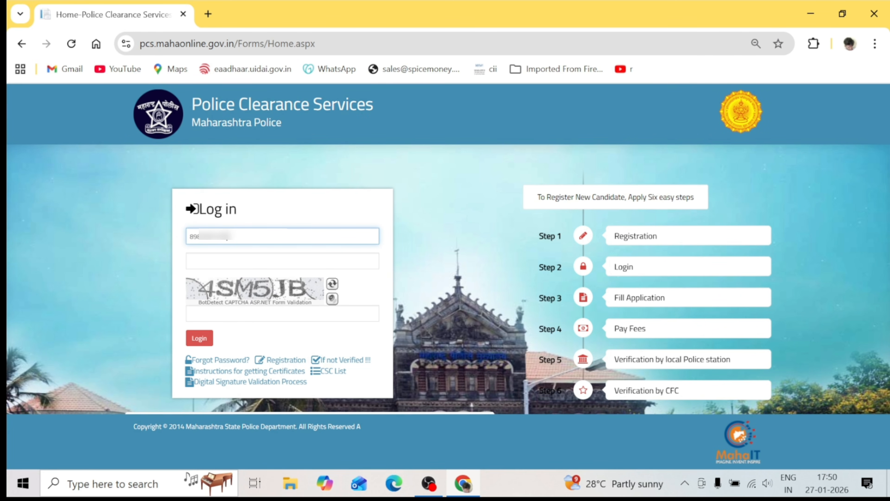
key("Tab")
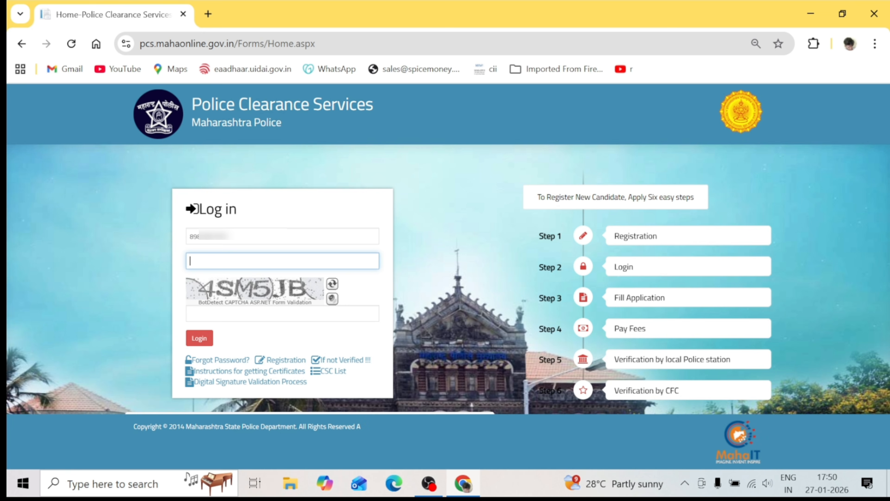
type("a")
type("••••••")
key("Tab")
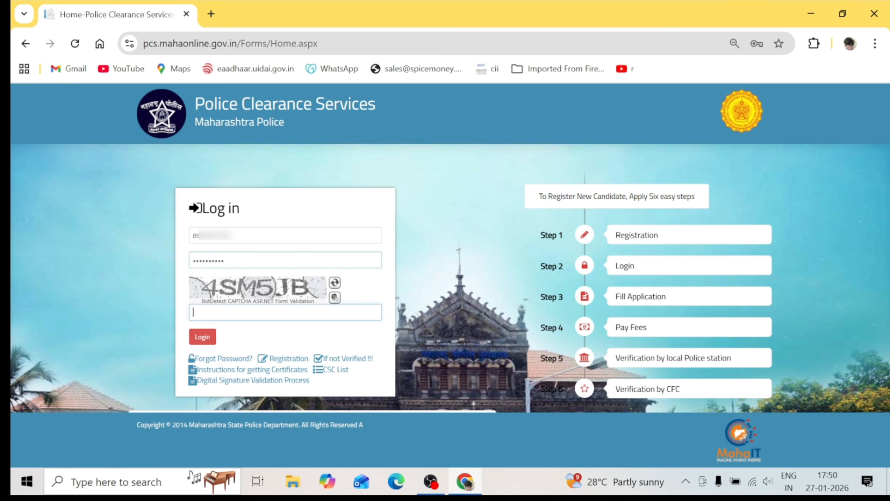
left_click(334, 283)
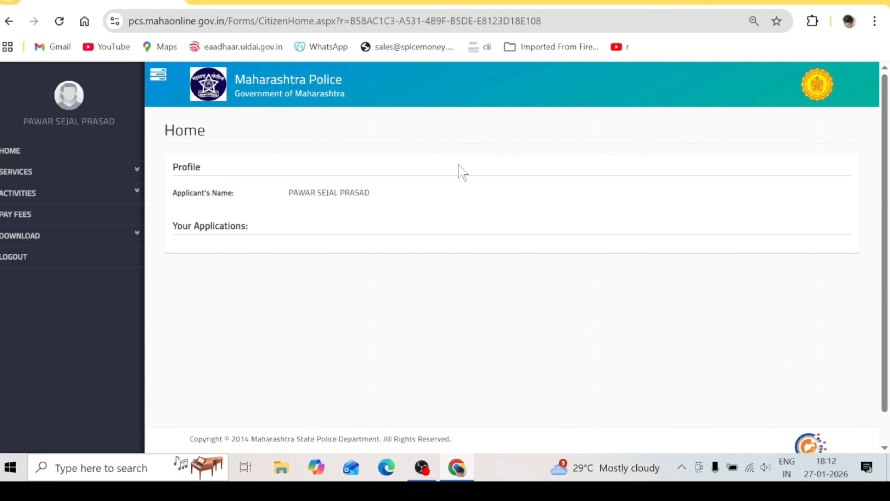
Choose CHARACTER CERTIFICATE from the SERVICES menu in the sidebar
left_click(100, 173)
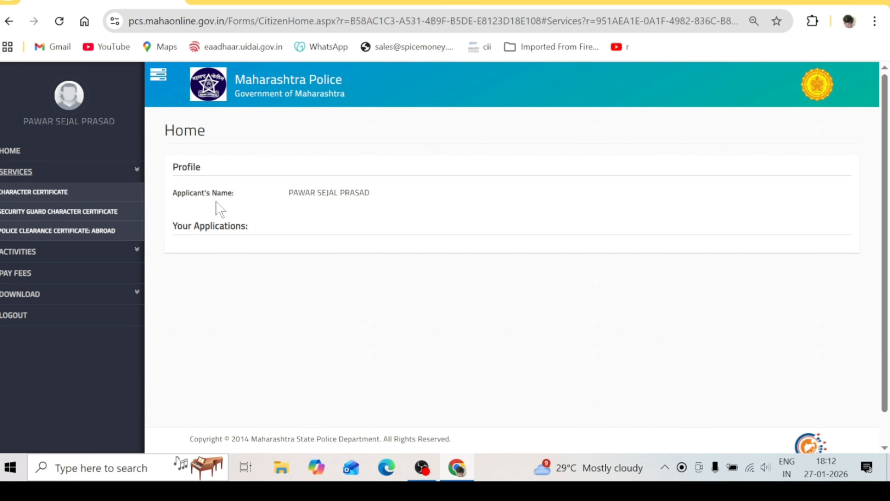
left_click(50, 197)
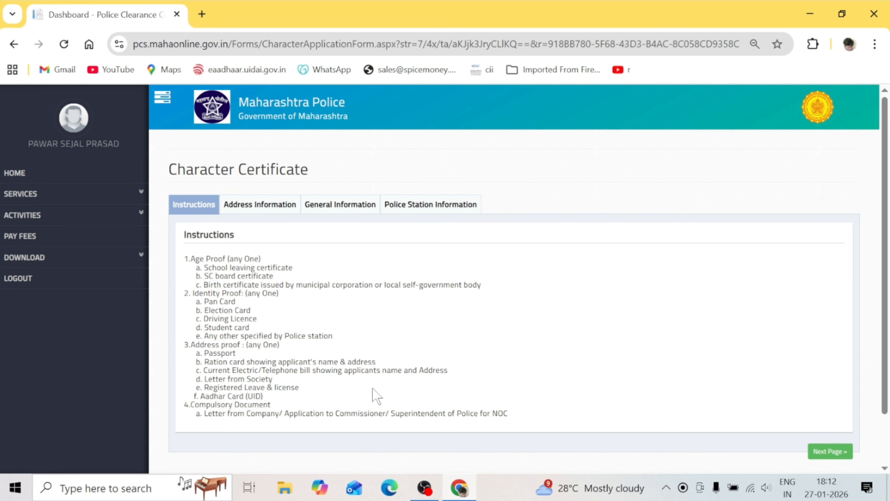
On the address page, enter the applicant's name for the certificate and choose PAN Card as ID type
left_click(834, 452)
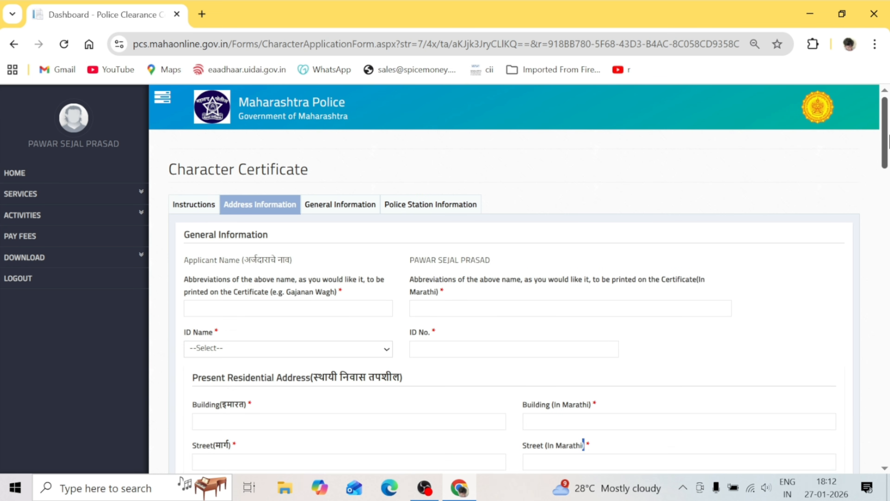
scroll(886, 168, "down", 3)
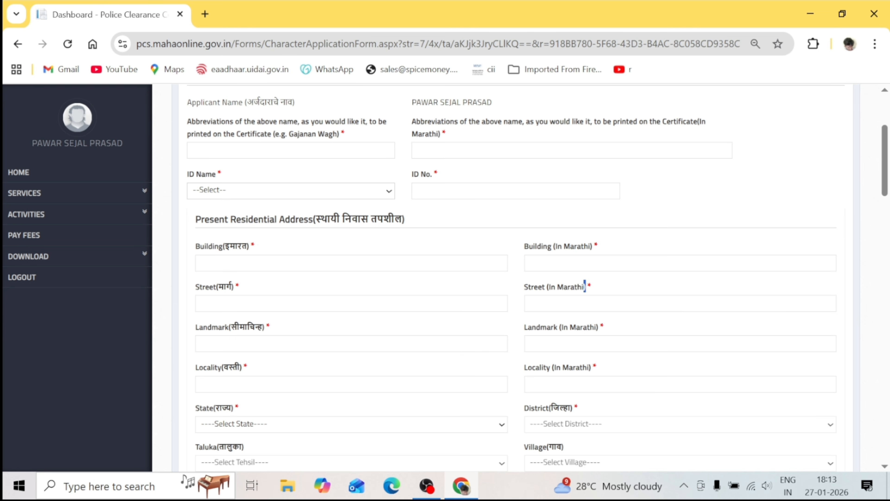
left_click(291, 150)
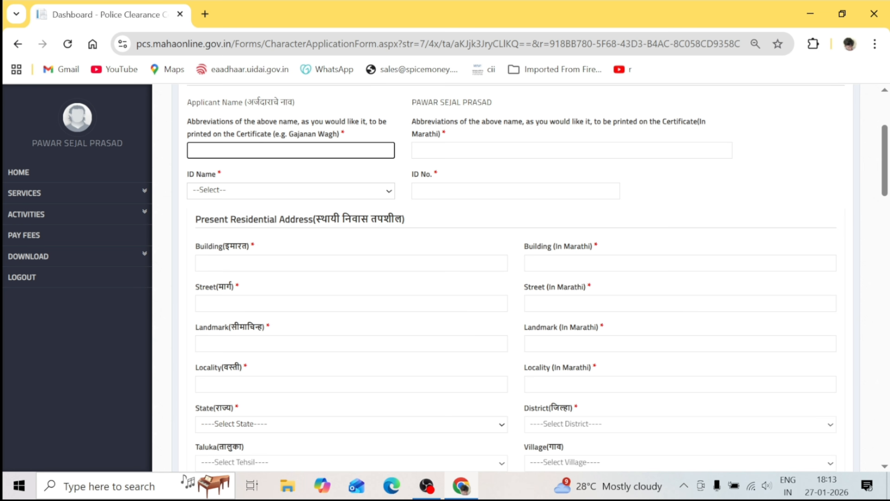
left_click(458, 169)
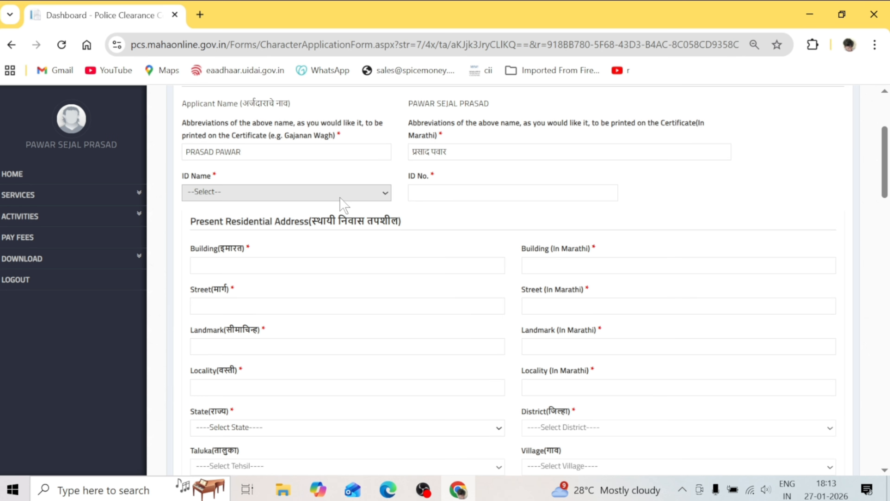
left_click(340, 199)
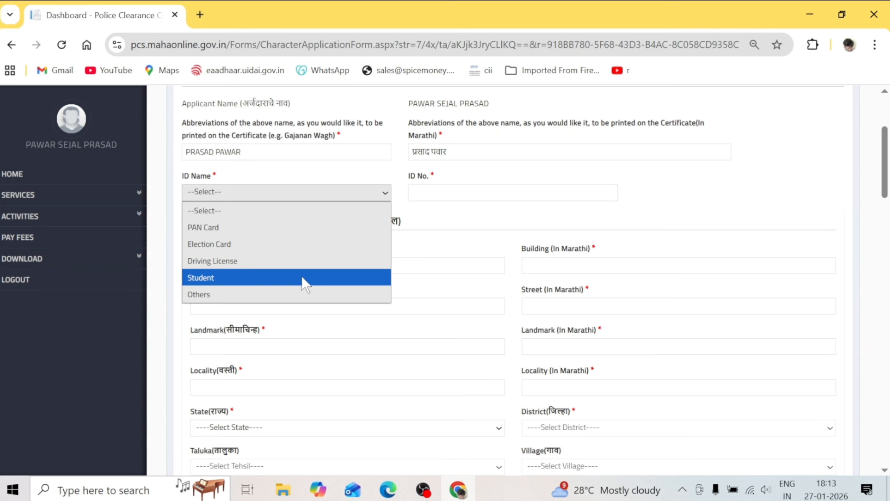
left_click(310, 229)
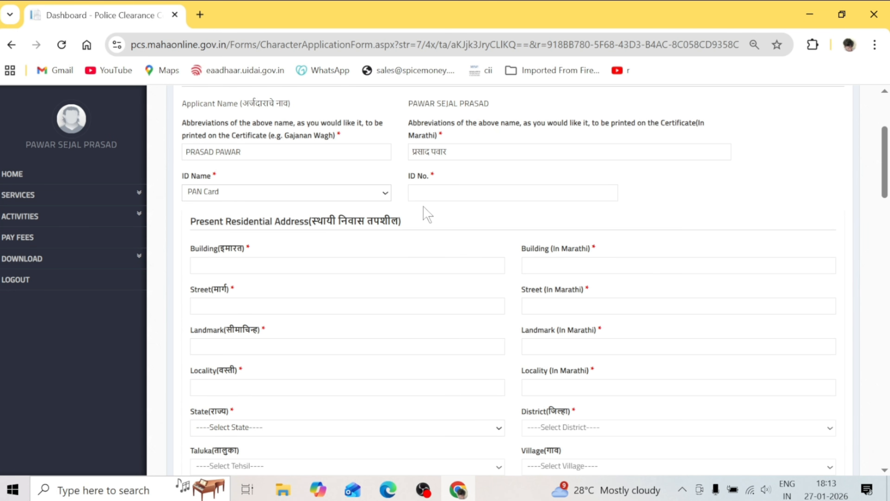
left_click(425, 193)
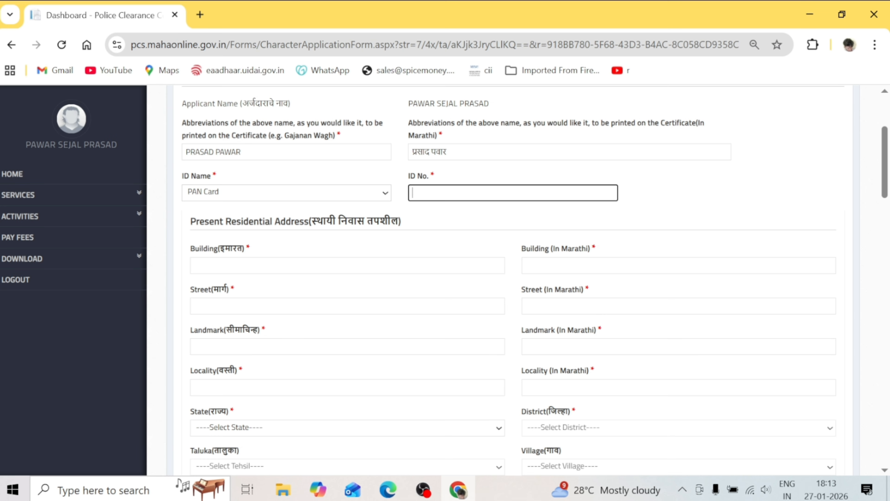
Fill the present address's building, street (from browser autofill) and locality with their Marathi versions
scroll(425, 194, "down", 4)
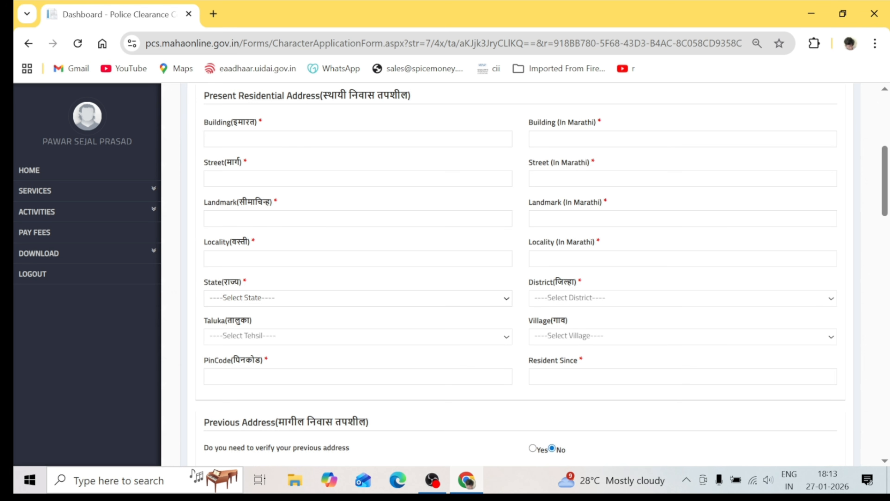
left_click(358, 139)
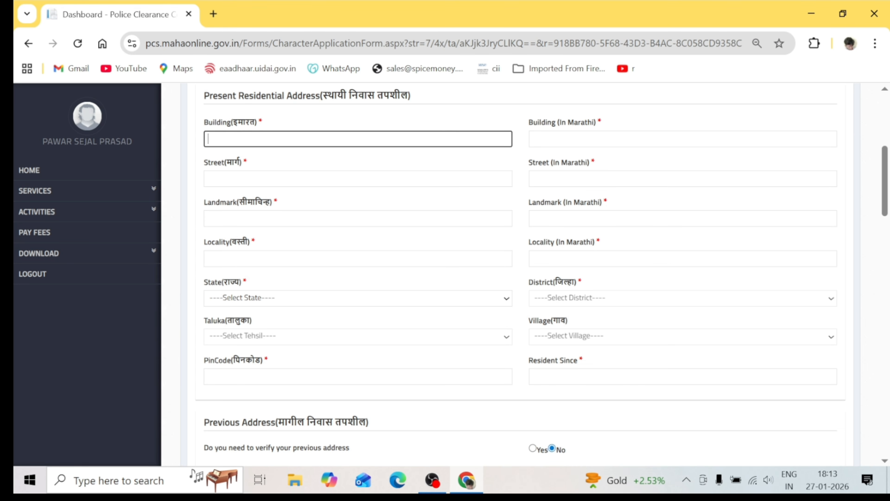
left_click(408, 170)
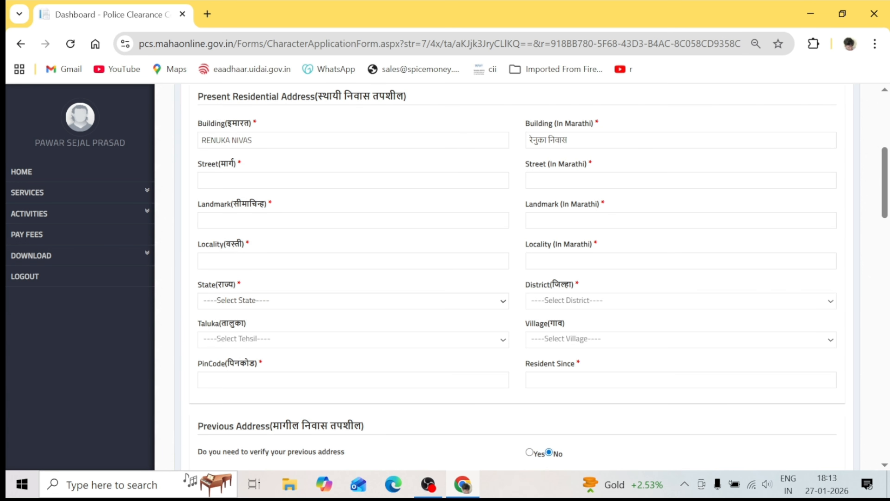
left_click(342, 180)
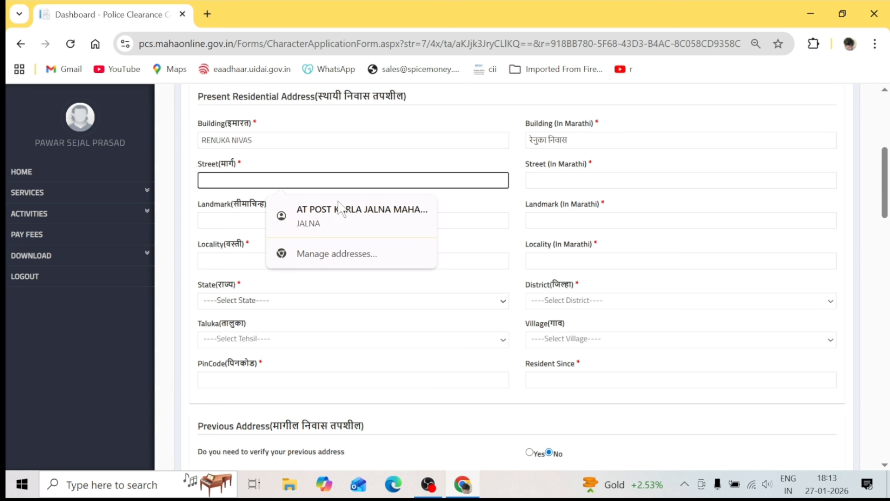
left_click(342, 210)
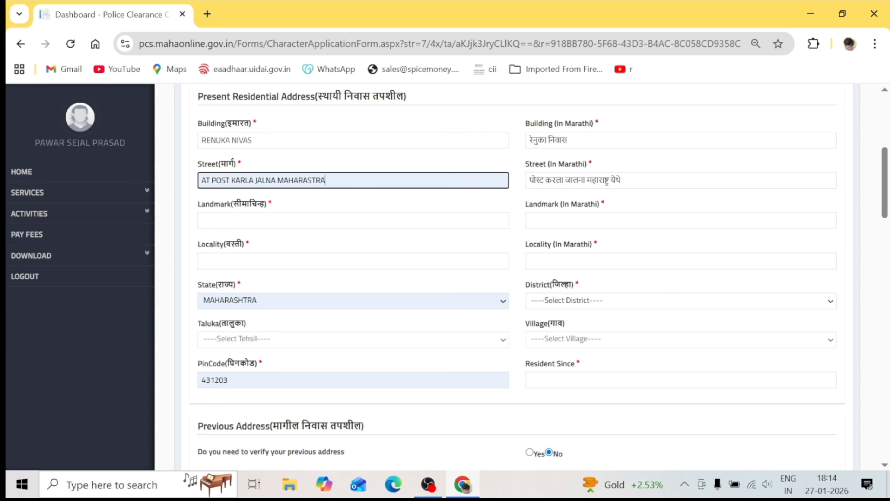
left_click(343, 220)
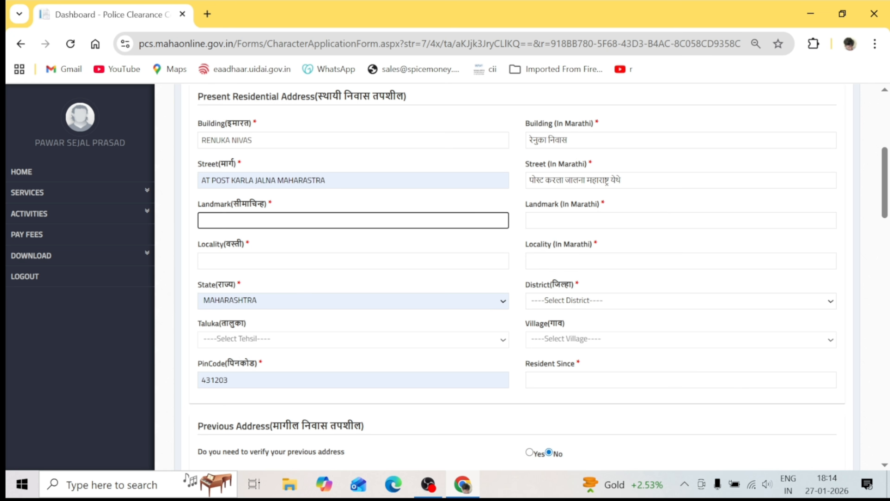
left_click(331, 261)
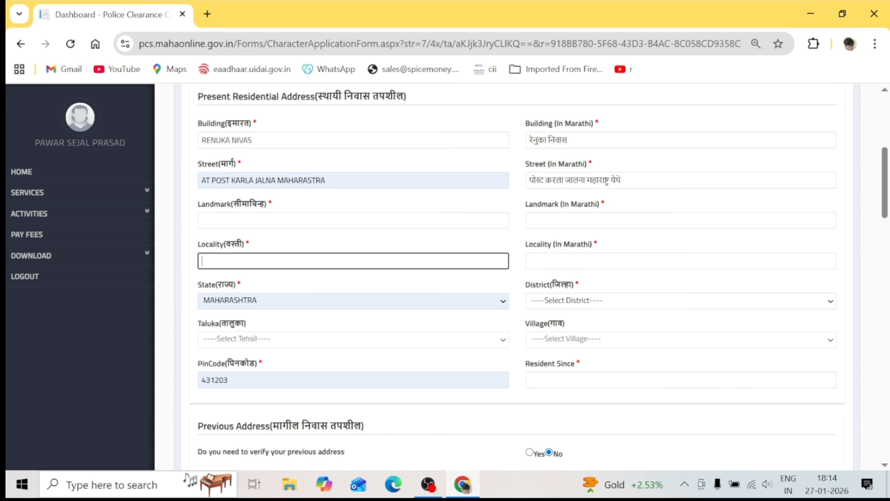
type("KARLA")
key("Tab")
Choose district Jalna, taluka Jalna and village Karla for the present address
left_click(606, 300)
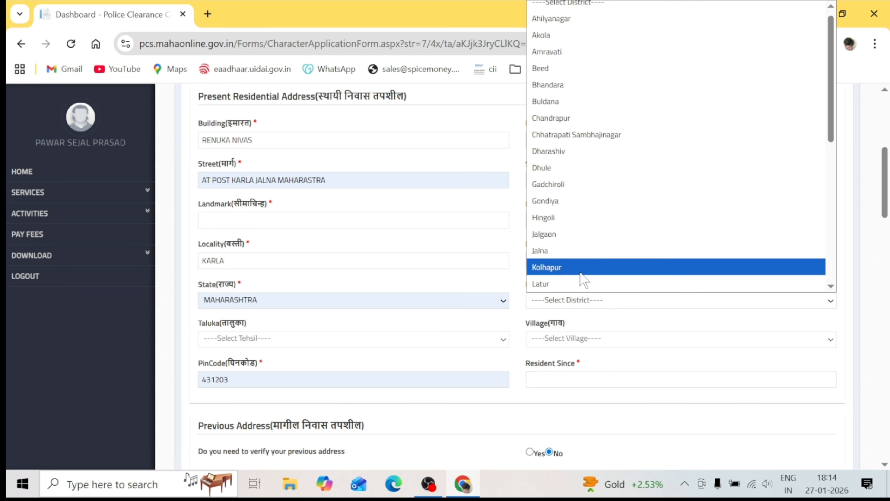
left_click(571, 253)
scroll(368, 196, "down", 4)
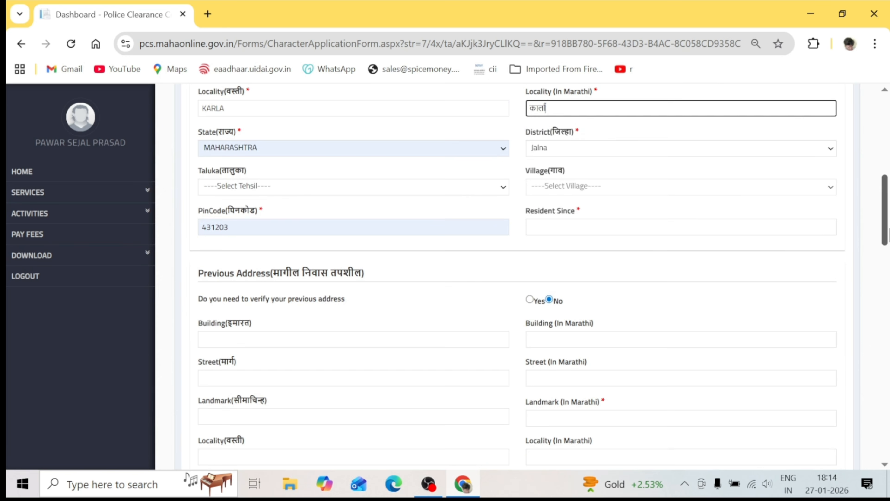
left_click(365, 189)
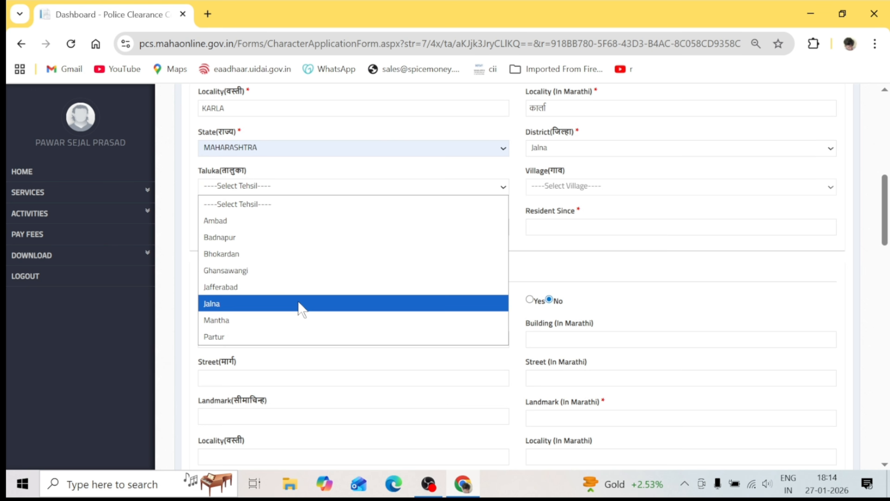
left_click(301, 303)
left_click(594, 187)
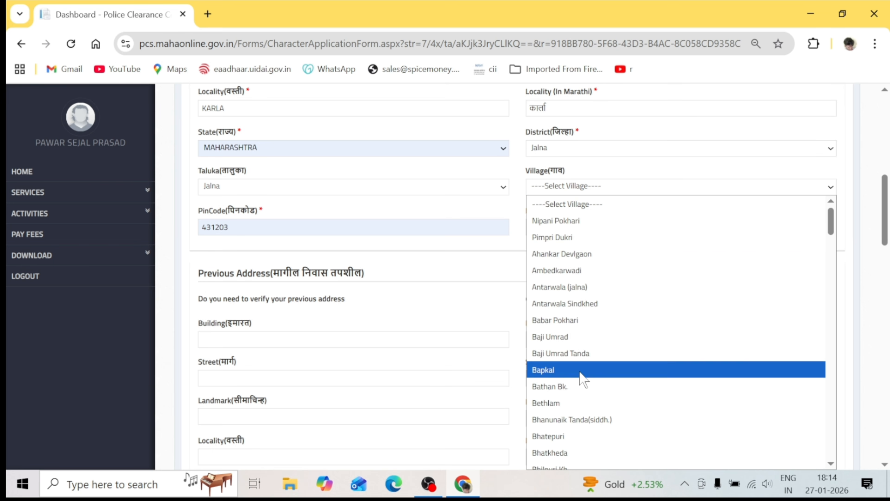
left_click_drag(831, 223, 829, 316)
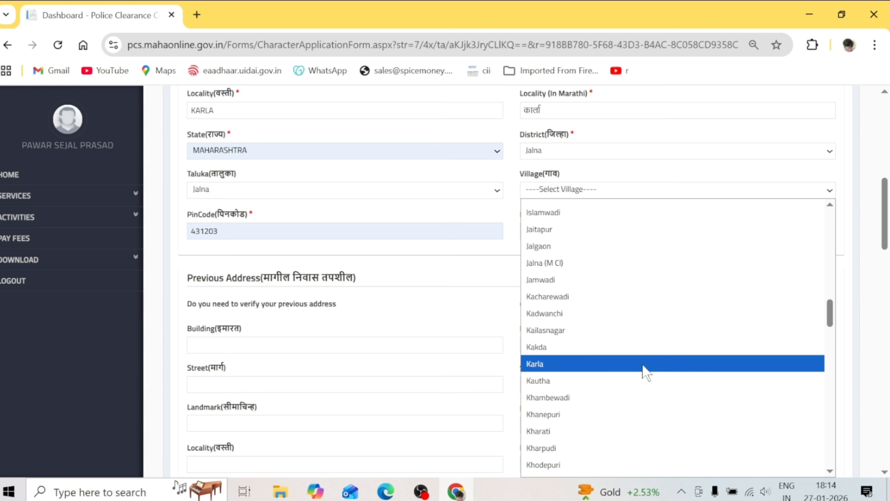
left_click(645, 363)
Correct the PIN code to 431207
left_click(327, 233)
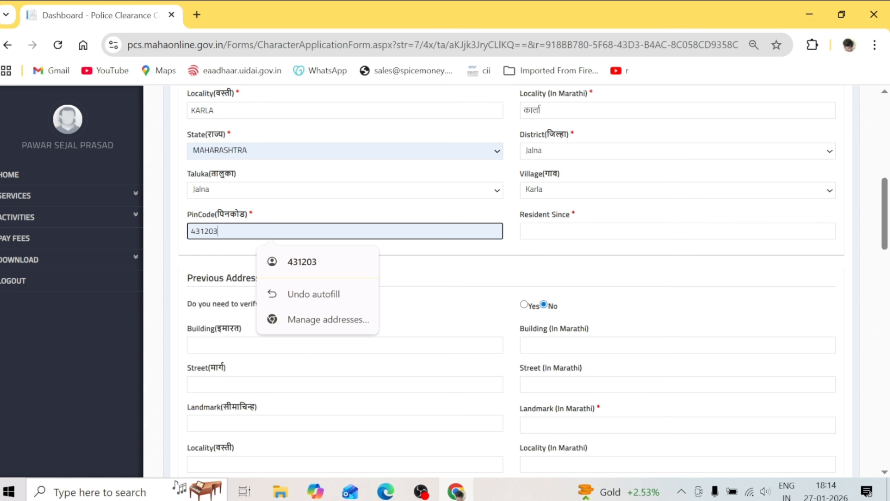
key("BackSpace")
key("BackSpace")
key("BackSpace")
key("BackSpace")
key("BackSpace")
type("43")
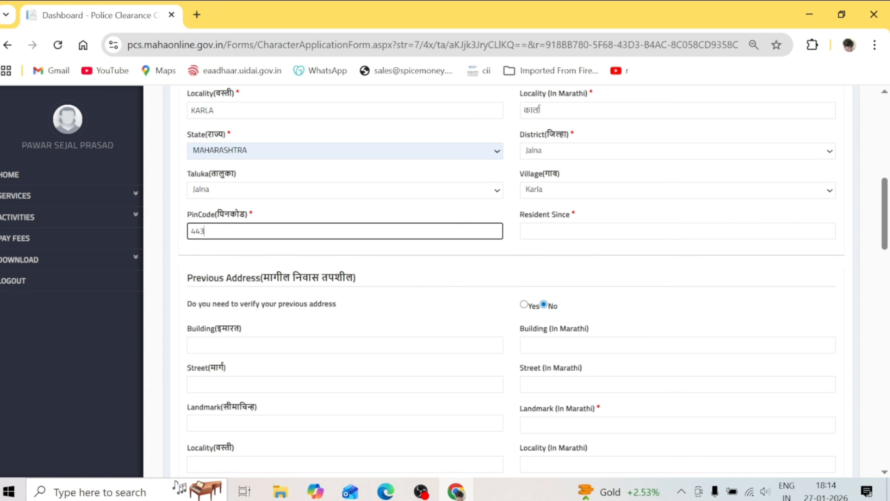
key("BackSpace")
key("BackSpace")
type("43120")
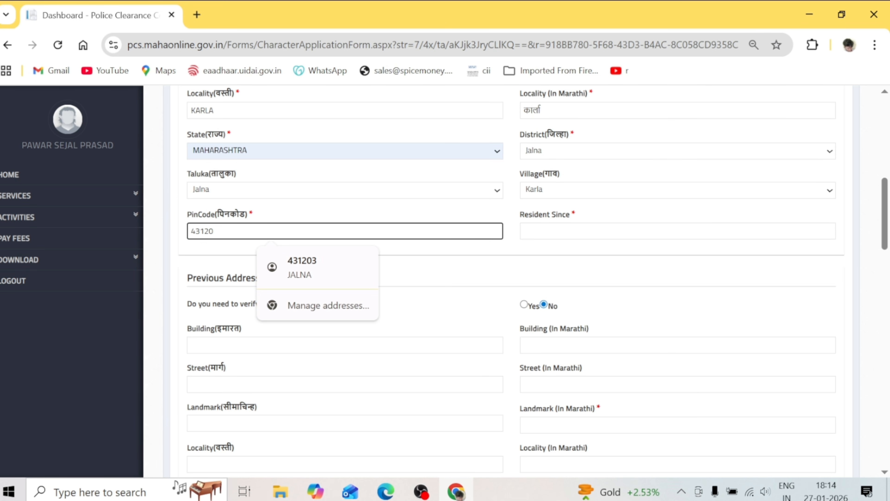
type("7")
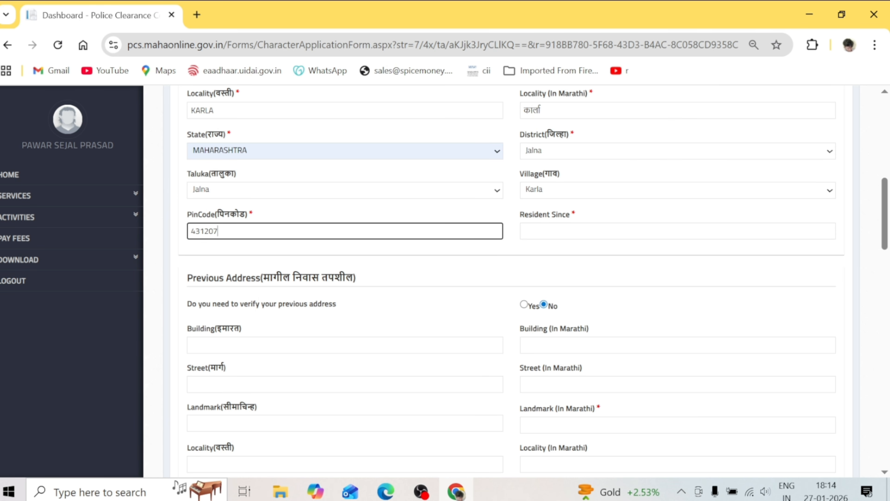
key("Tab")
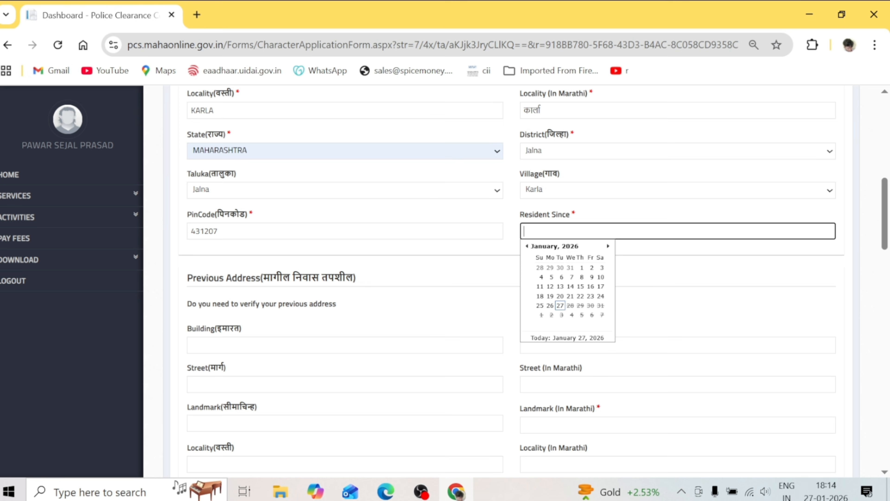
Set Resident Since to 02/2001 in the month-year date picker
left_click(561, 246)
left_click(540, 246)
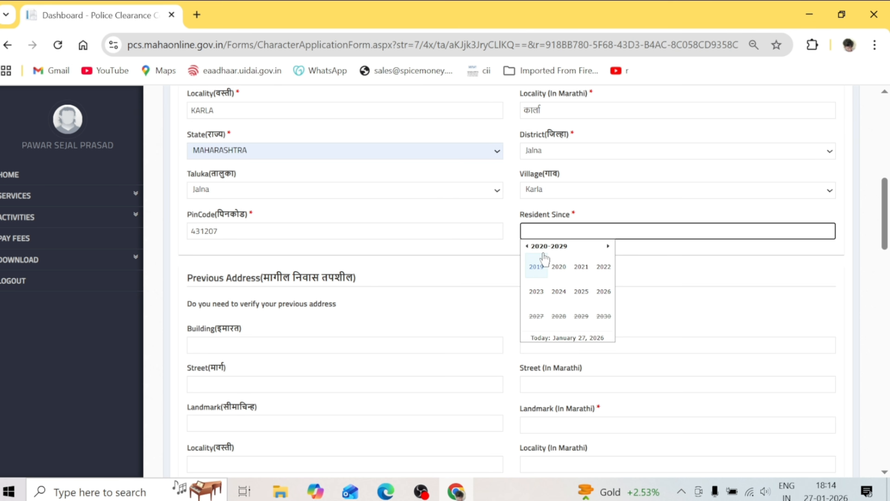
left_click(528, 246)
left_click(527, 246)
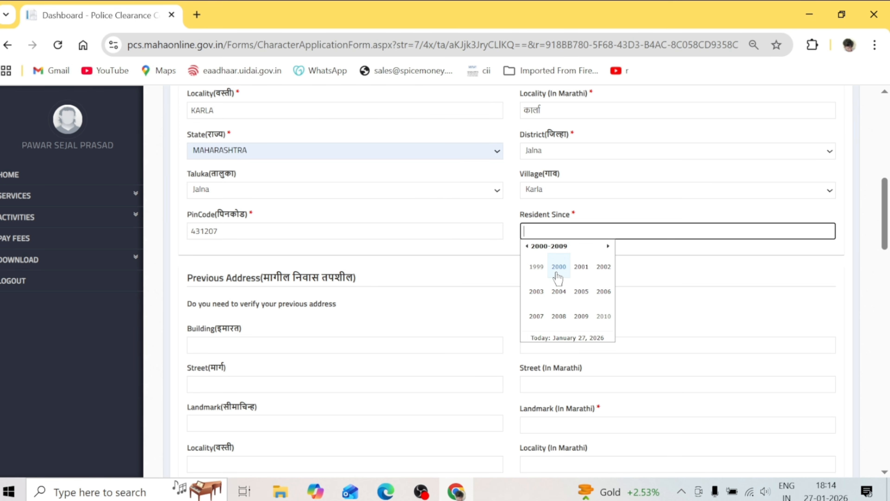
left_click(582, 268)
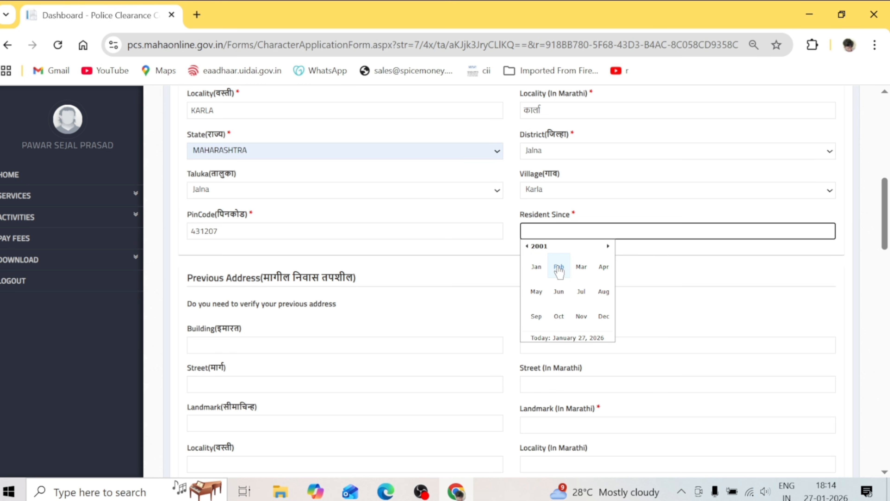
left_click(560, 275)
left_click(581, 268)
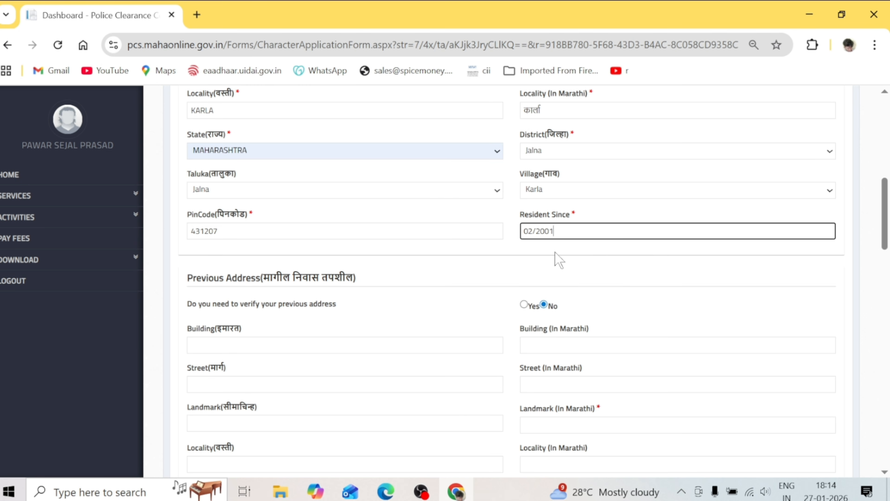
left_click_drag(883, 214, 883, 235)
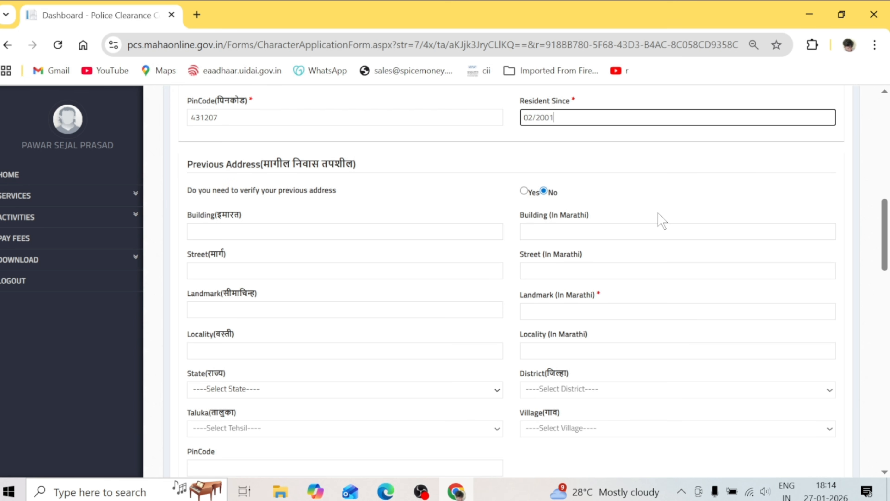
Leave previous-address verification at No and tick 'same as above' for the permanent address
left_click(524, 191)
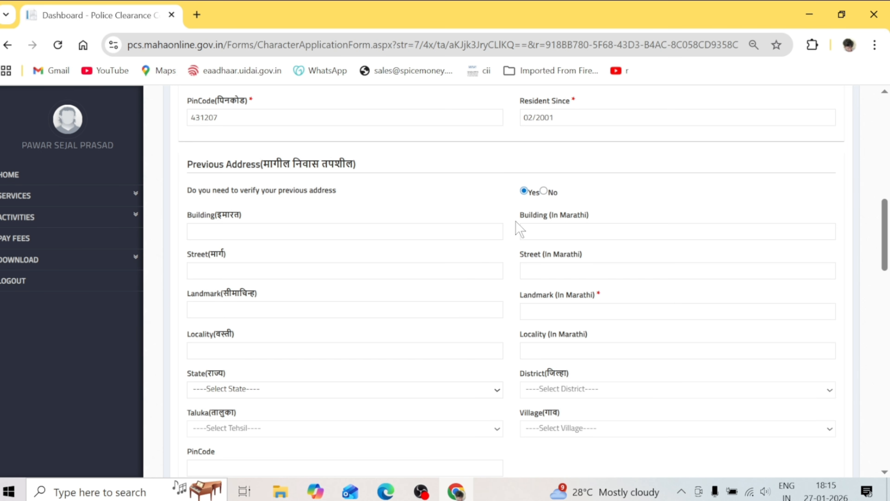
left_click(553, 193)
left_click_drag(886, 231, 889, 256)
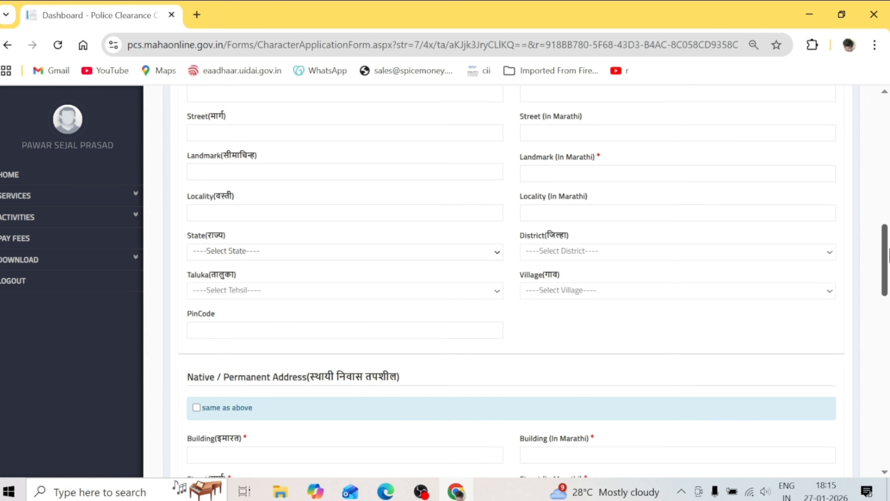
left_click(678, 174)
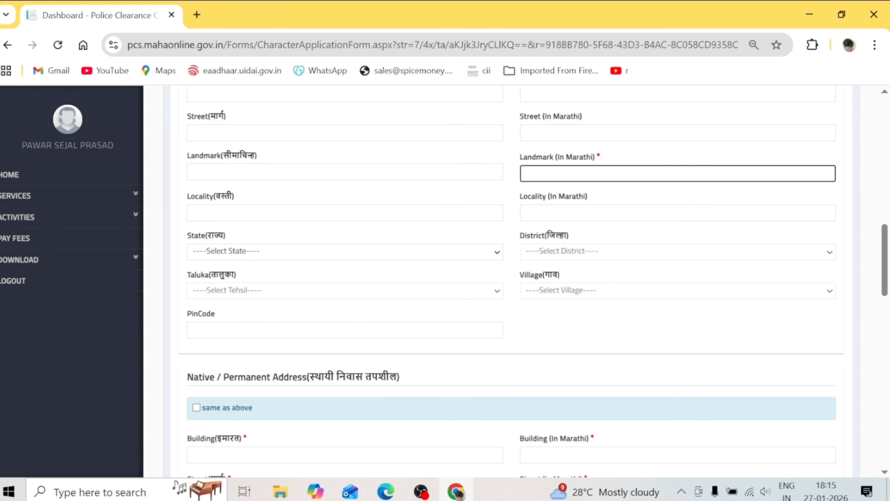
type("S")
scroll(872, 310, "down", 6)
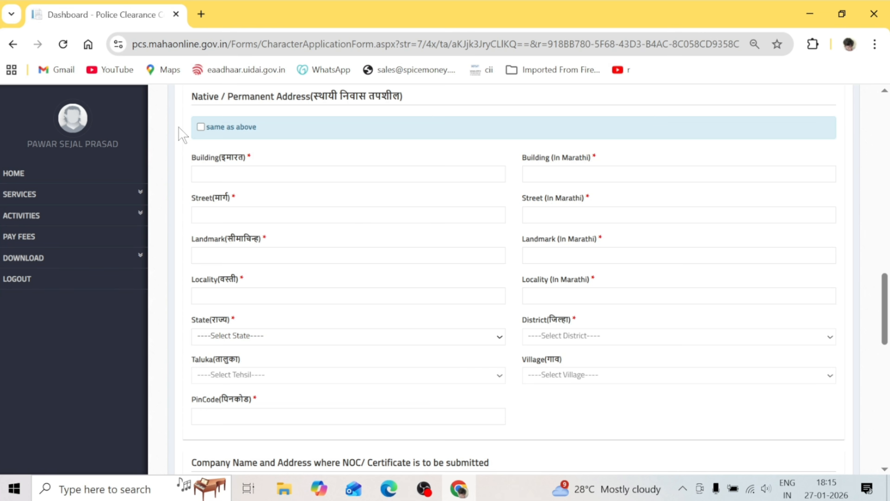
left_click(202, 128)
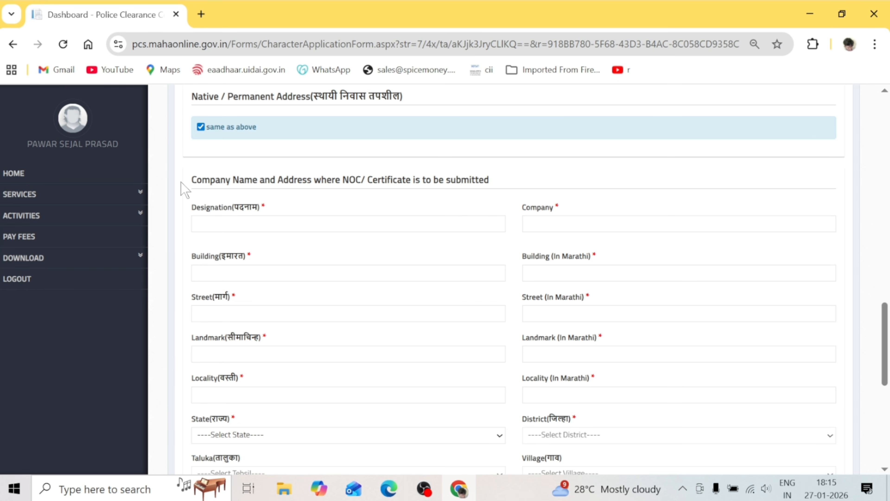
Replace DRIVER with WATCHMENT as the designation, leaving company and building fields empty
left_click(333, 223)
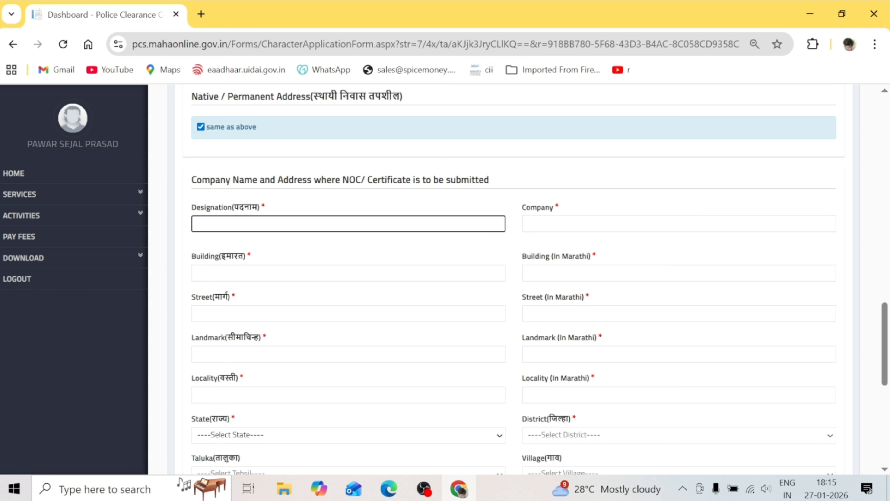
type("WATCHMENT")
left_click(564, 225)
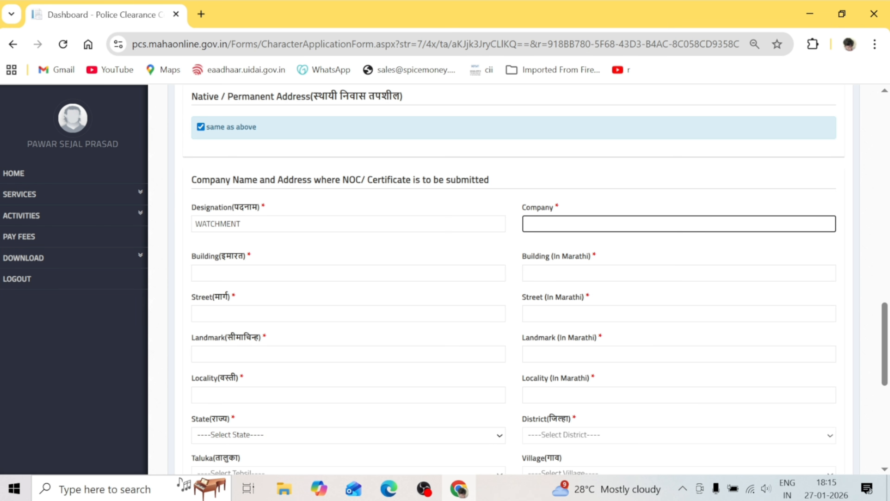
left_click(211, 273)
scroll(889, 414, "down", 3)
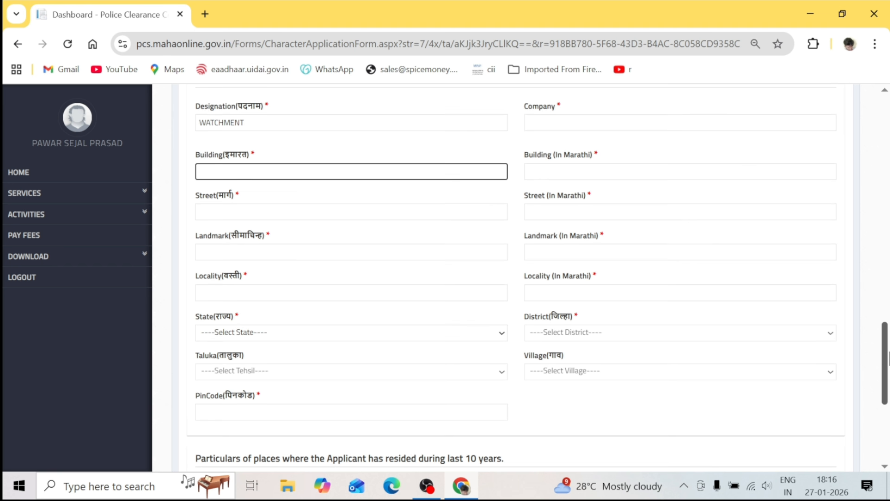
left_click_drag(889, 361, 889, 414)
Fill residence row 1 with address AT POST, 12/2025 to 01/2026, and PinCode 431203
left_click(318, 257)
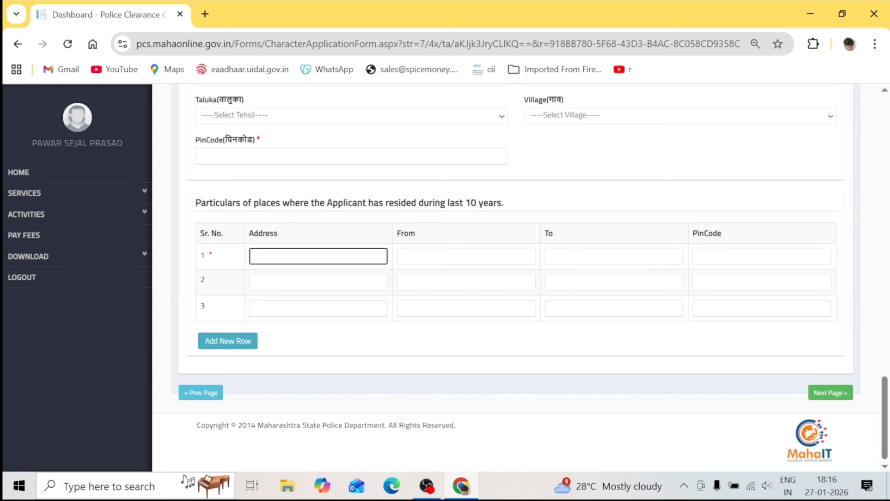
type("AT POST")
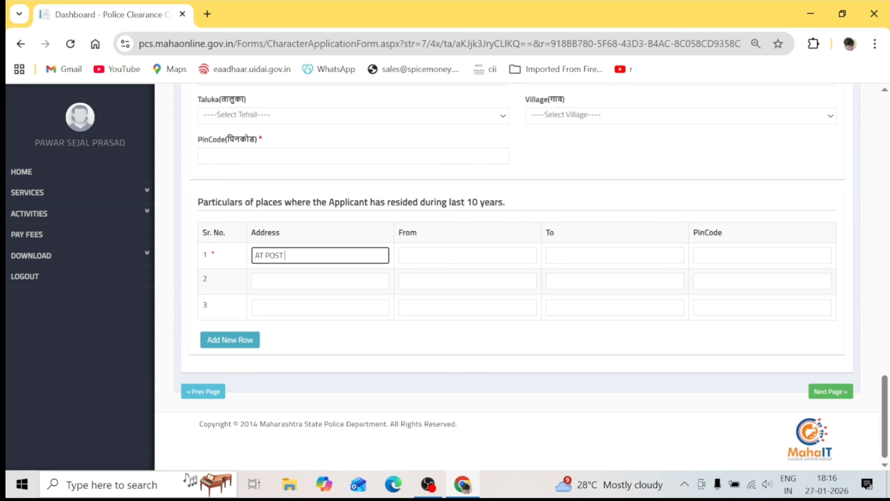
key("Tab")
type("12/2025")
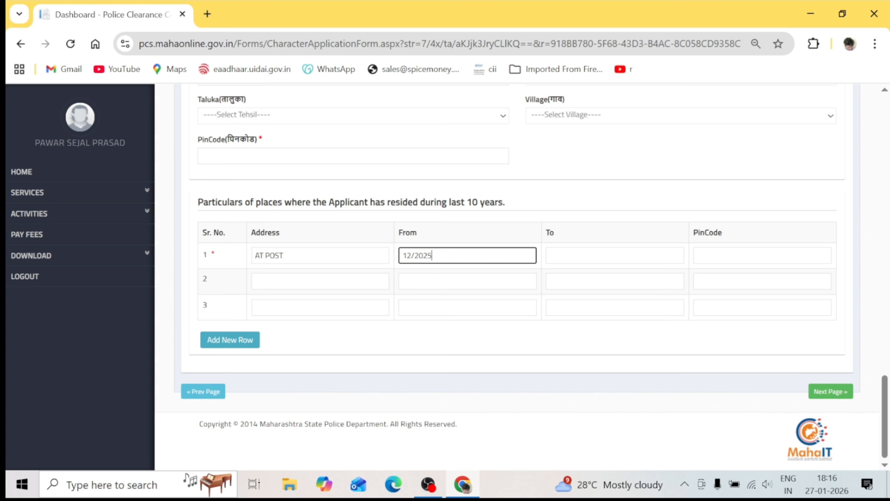
key("Tab")
double_click(618, 304)
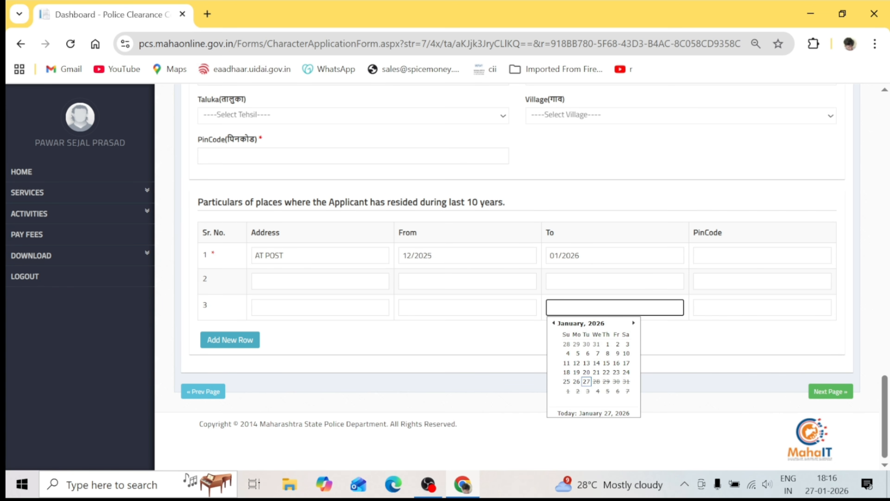
left_click(763, 255)
left_click(789, 285)
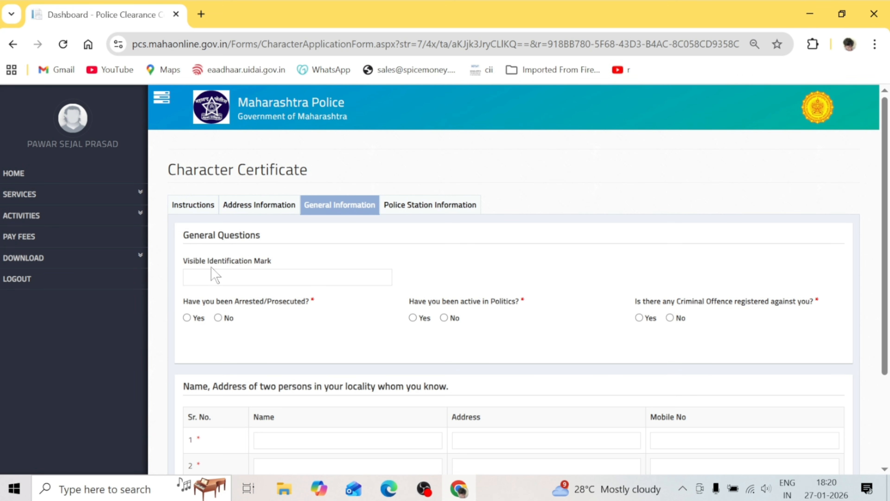
Answer No to the arrest, political activity and criminal offence questions
left_click(265, 273)
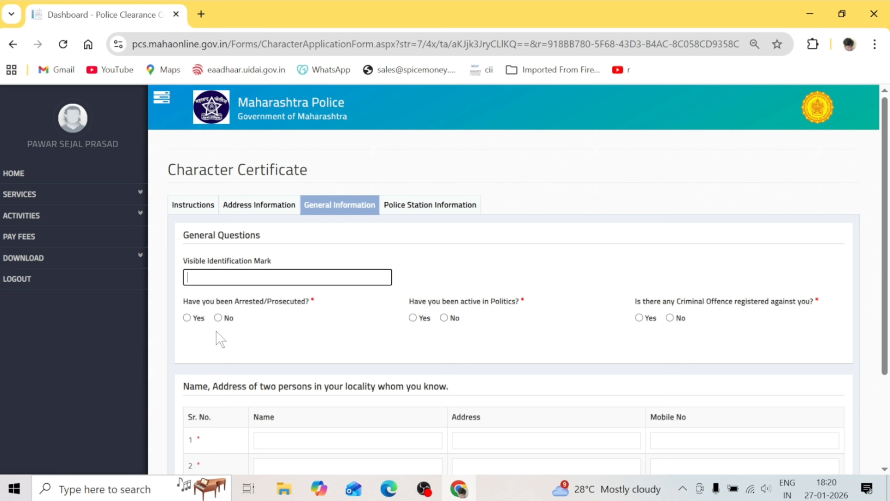
left_click(217, 318)
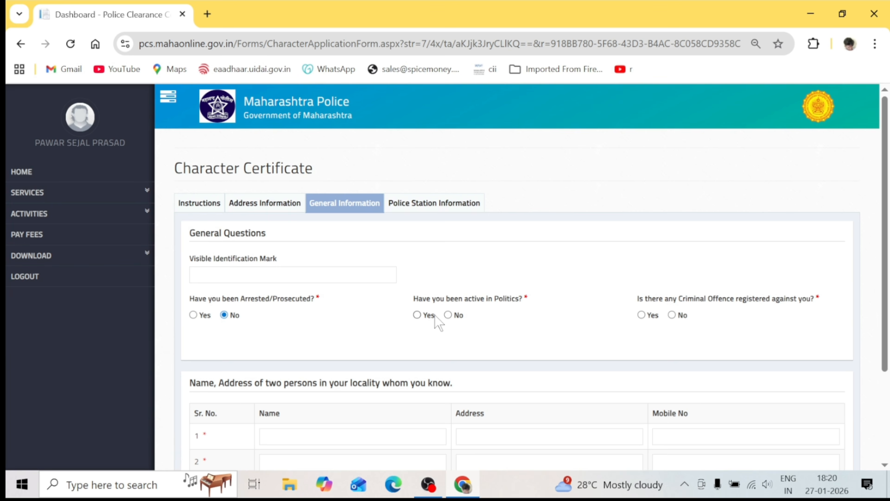
left_click(449, 316)
left_click(672, 316)
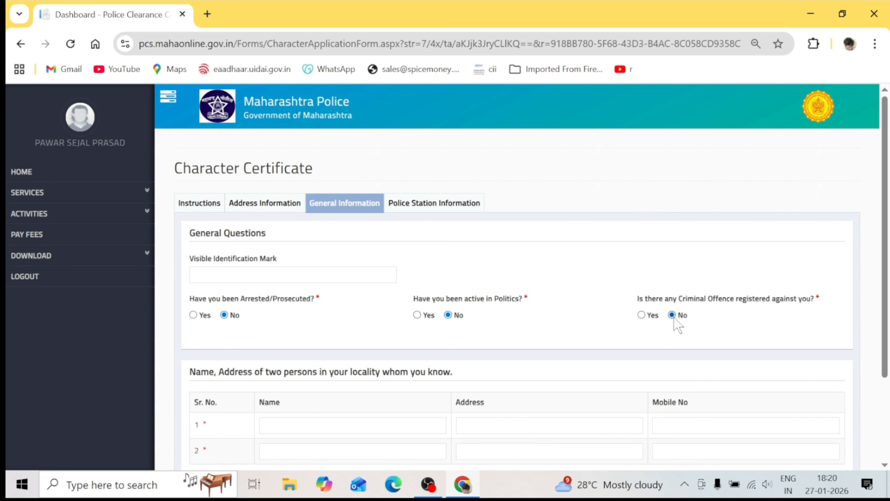
scroll(519, 277, "down", 3)
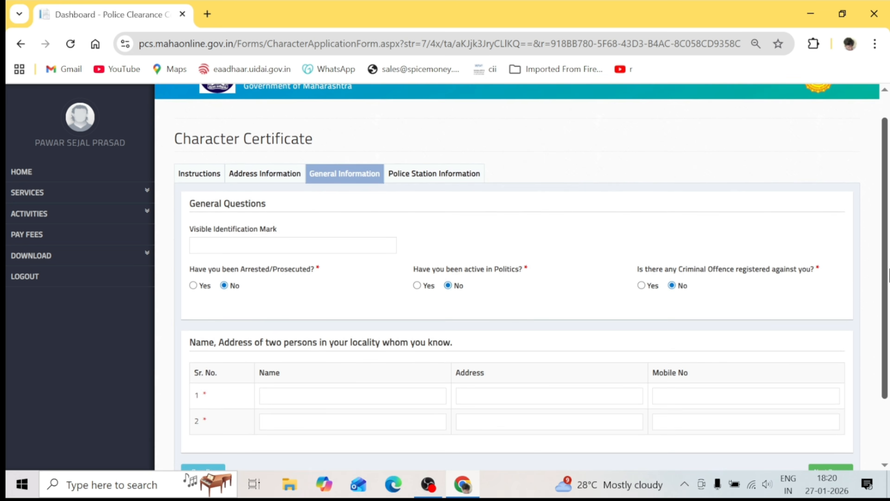
Enter the first acquaintance's name, address and mobile number, then dismiss the invalid-number warning
left_click(355, 320)
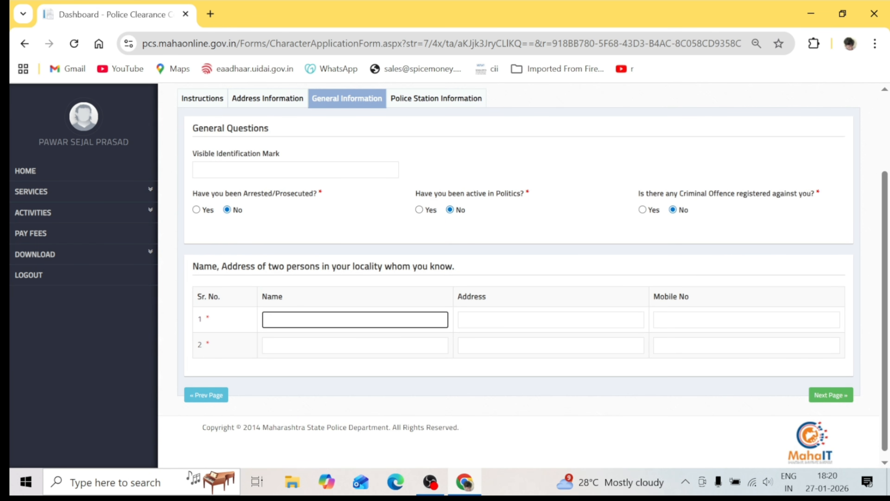
type("PP")
key("Tab")
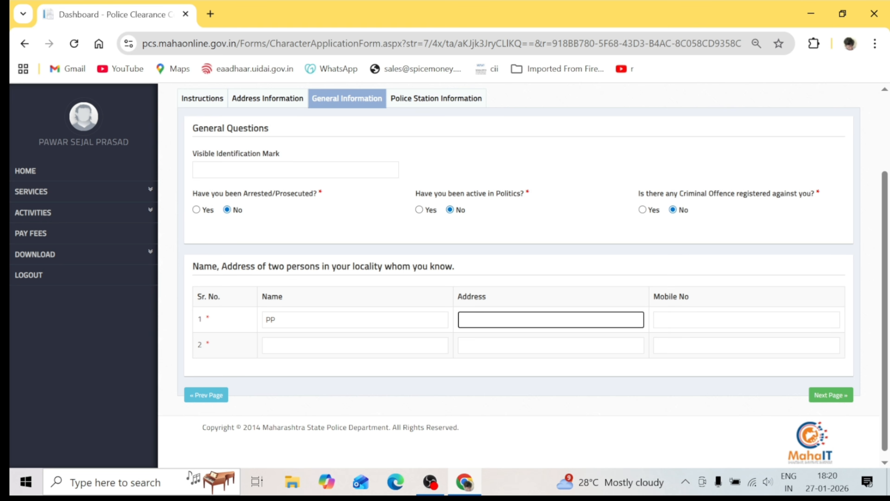
type("AA")
key("Tab")
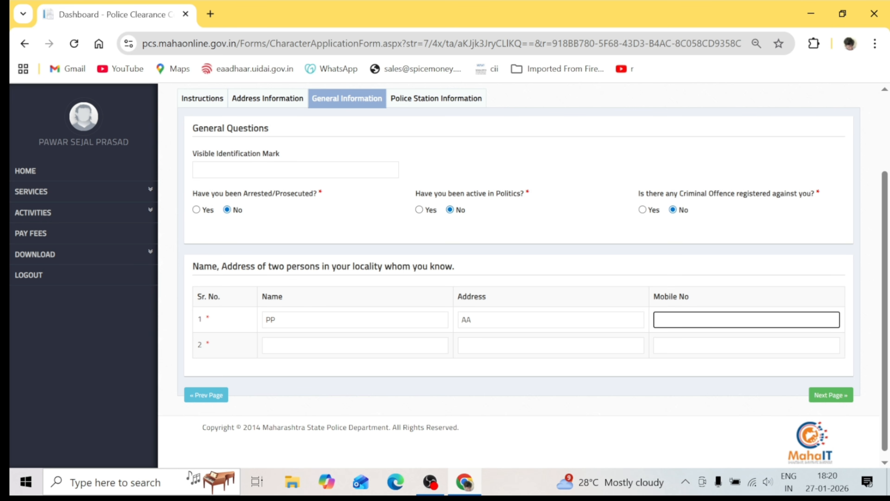
type("123")
left_click(347, 353)
left_click(529, 303)
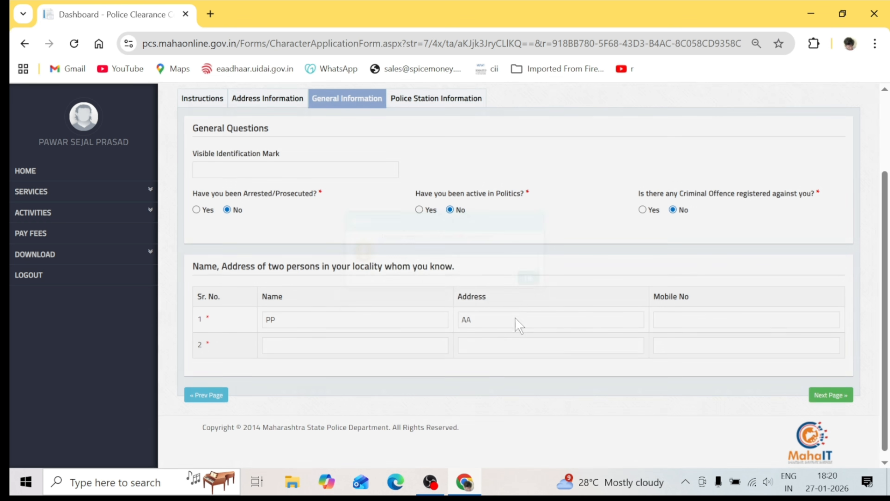
Enter the second known person's name, address and the start of their mobile number
left_click(347, 346)
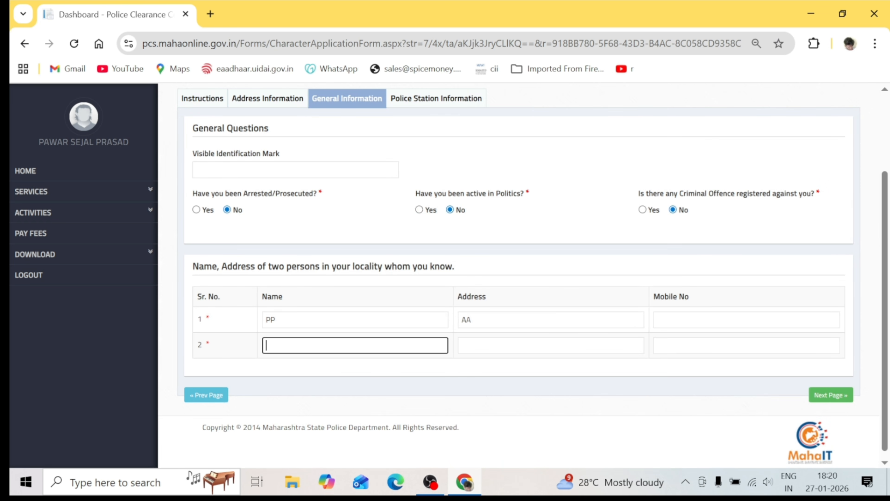
type("KK")
left_click(496, 346)
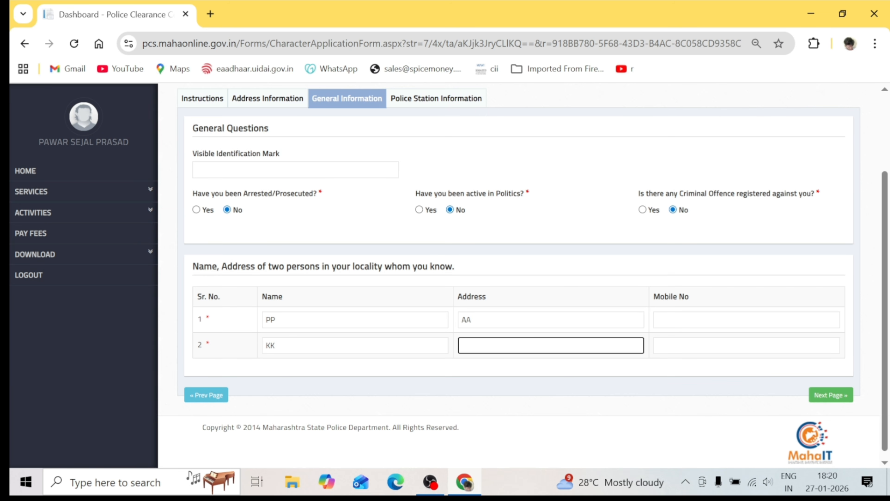
type("AAJ")
left_click(687, 345)
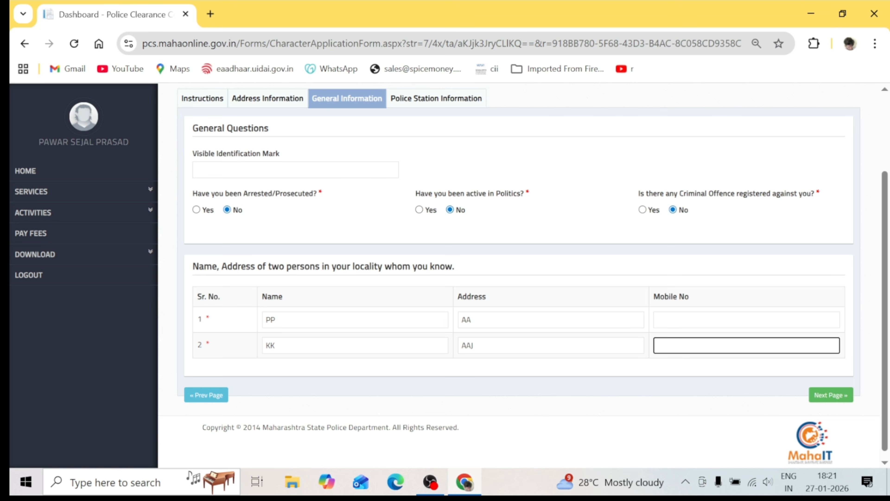
type("7620")
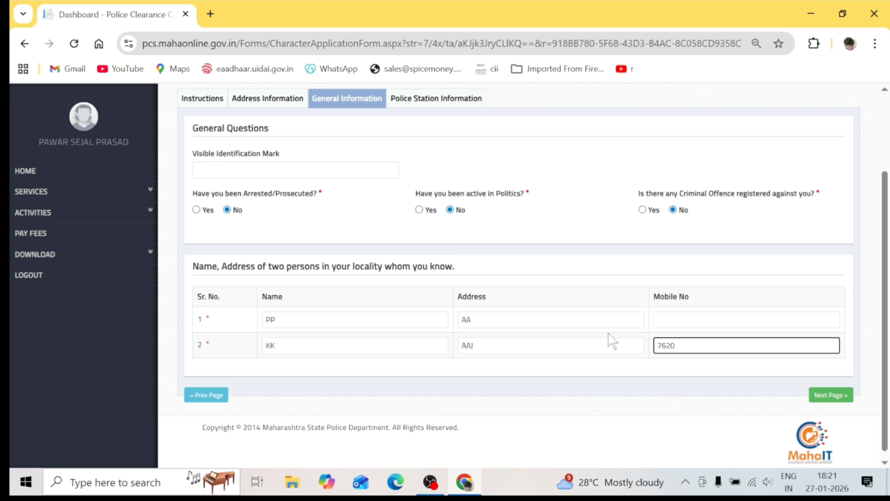
Set the police station details to district Jalna and Maujpuri P. Station
left_click(841, 402)
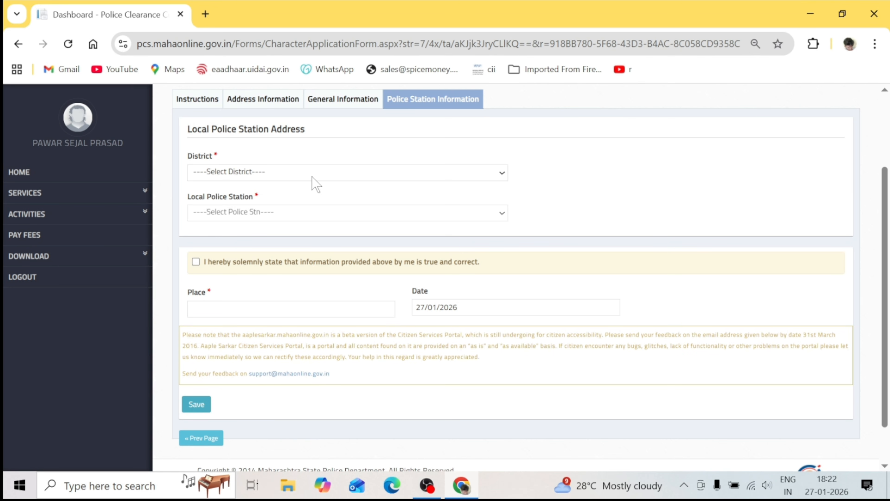
left_click(317, 169)
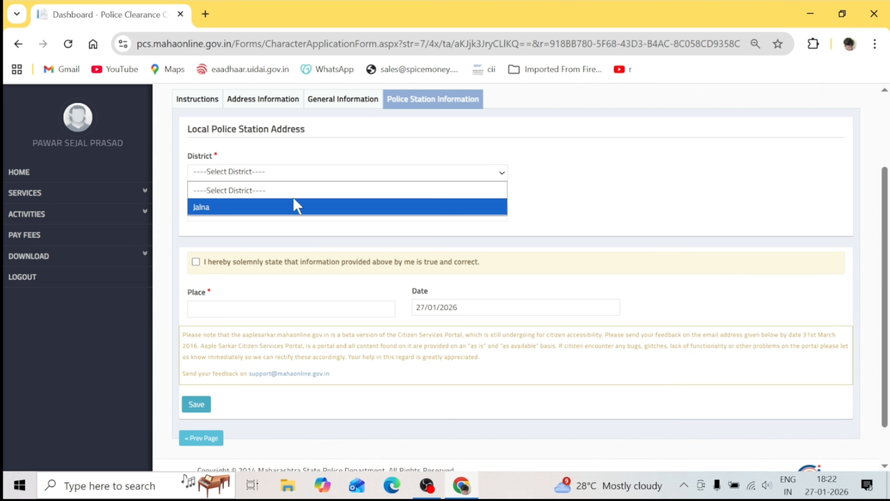
left_click(259, 207)
left_click(298, 214)
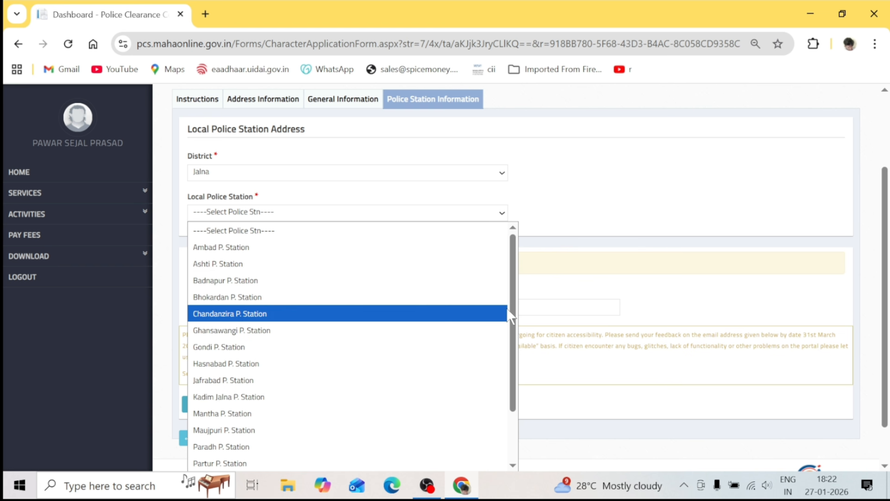
left_click_drag(511, 308, 509, 318)
left_click(507, 318)
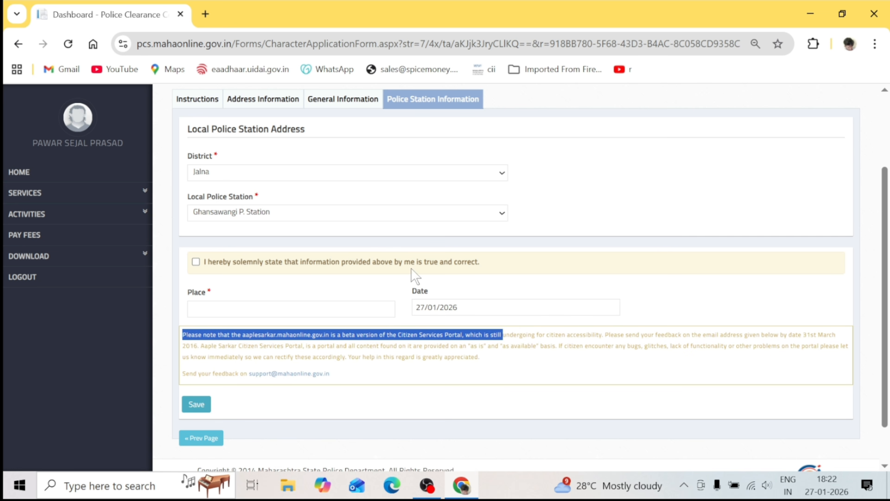
left_click(369, 214)
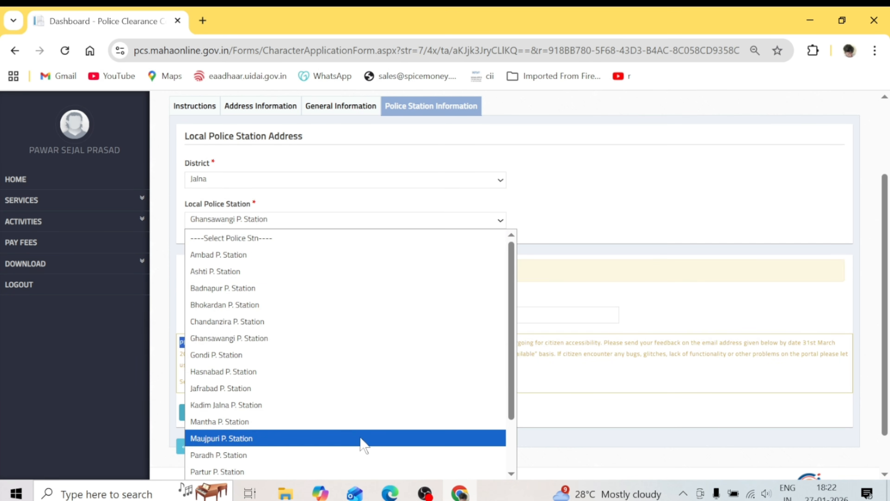
left_click(360, 439)
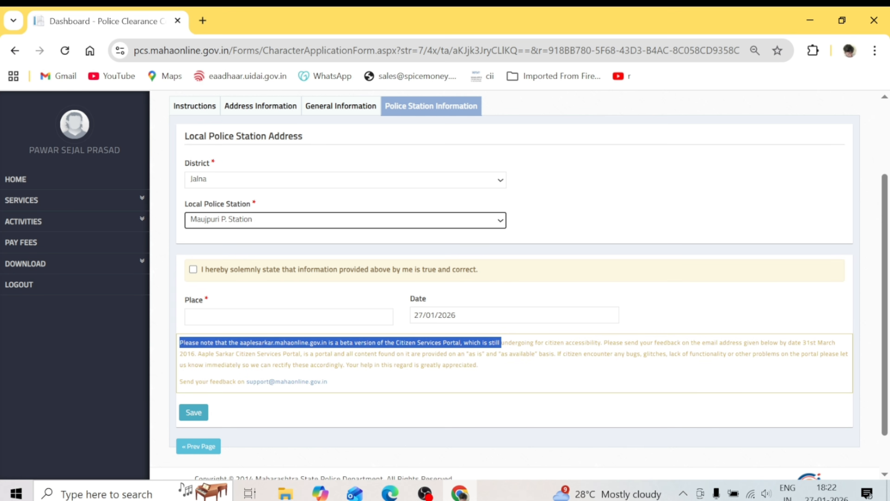
Tick the declaration, enter KARLA as the place, and save the application
left_click(193, 270)
left_click(211, 317)
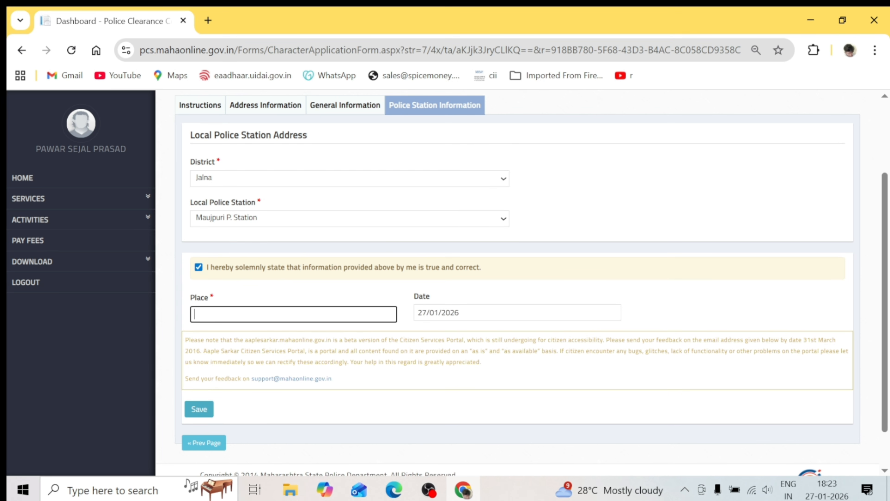
type("KARLA")
scroll(888, 355, "down", 2)
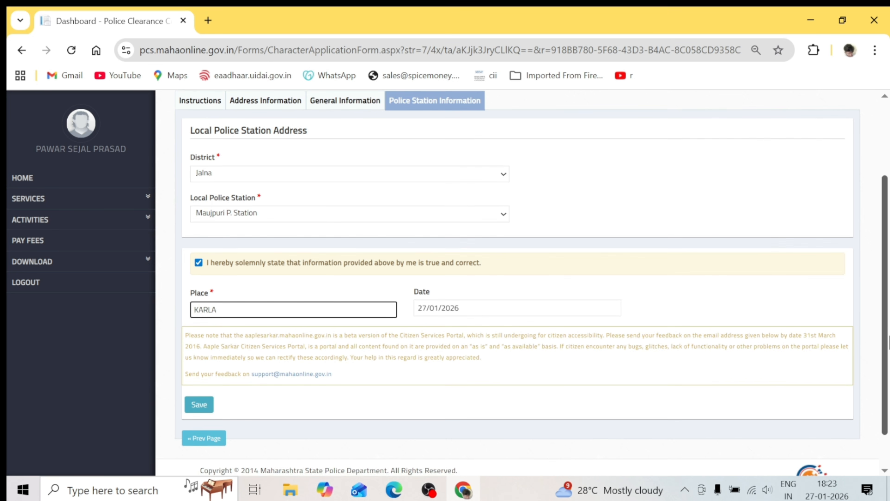
scroll(888, 355, "down", 1)
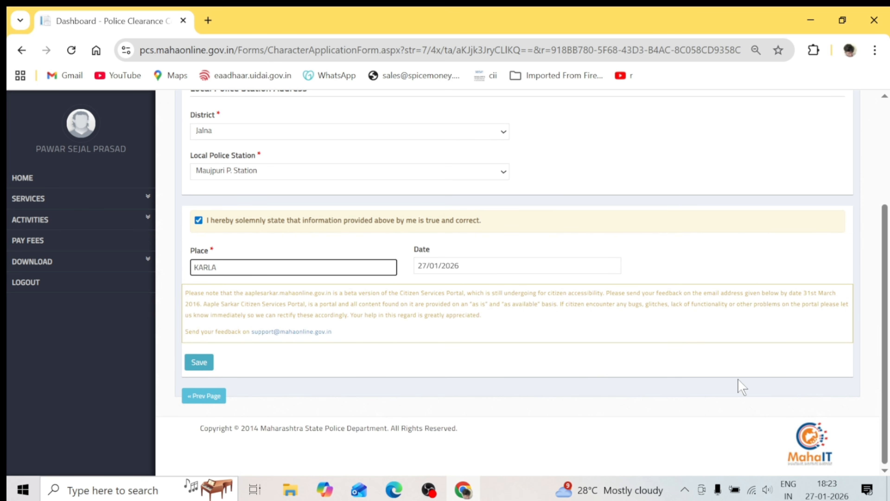
left_click(202, 365)
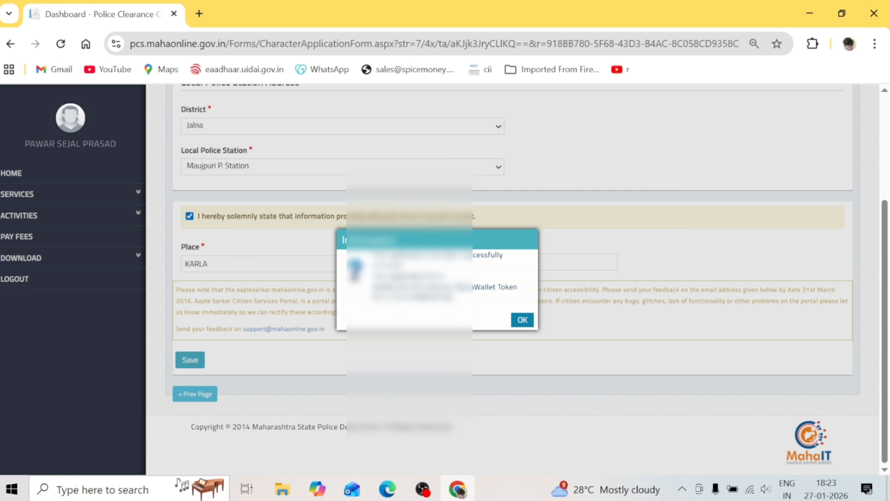
Acknowledge the application-saved message and scroll down to the Upload Photo section
left_click(523, 320)
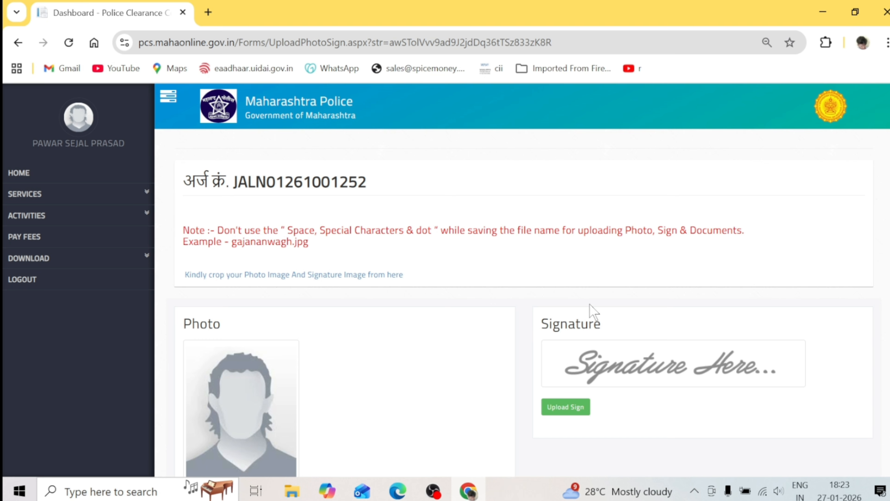
scroll(522, 280, "down", 2)
scroll(523, 281, "down", 1)
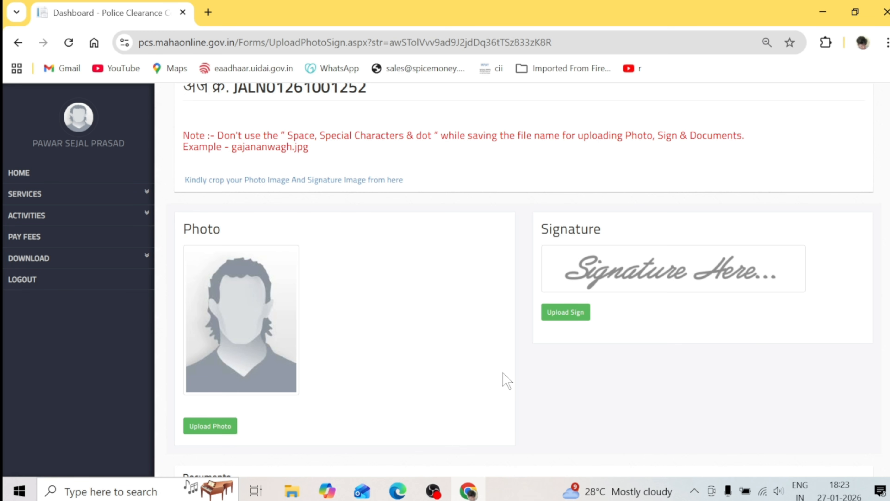
Open the Select Photo dialog showing the photograph format and size requirements
left_click(221, 435)
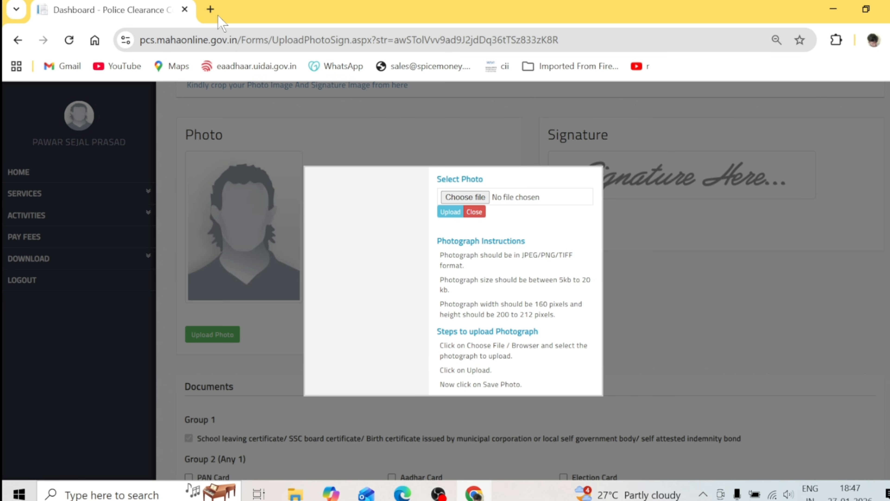
Search 'image resize pi7' in a new tab and open Pi7's Resize Image Pixel Online page
left_click(210, 10)
type("image resize pi7")
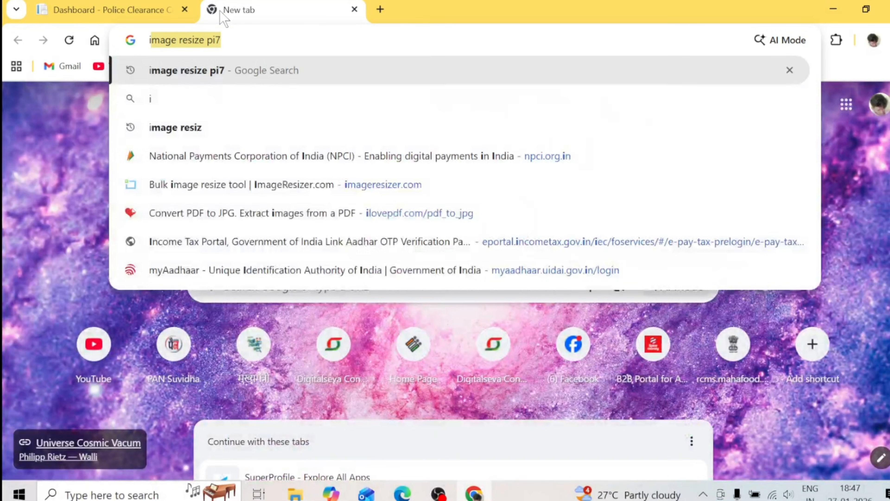
key("Right")
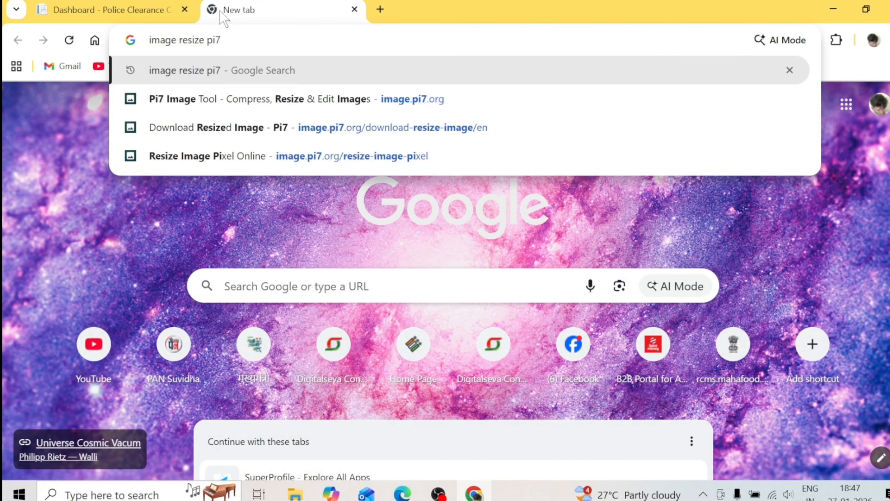
key("Return")
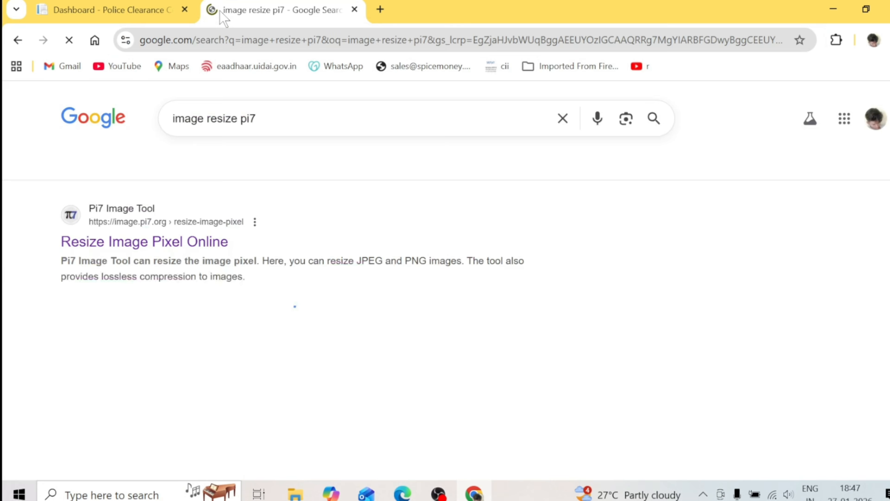
left_click(179, 248)
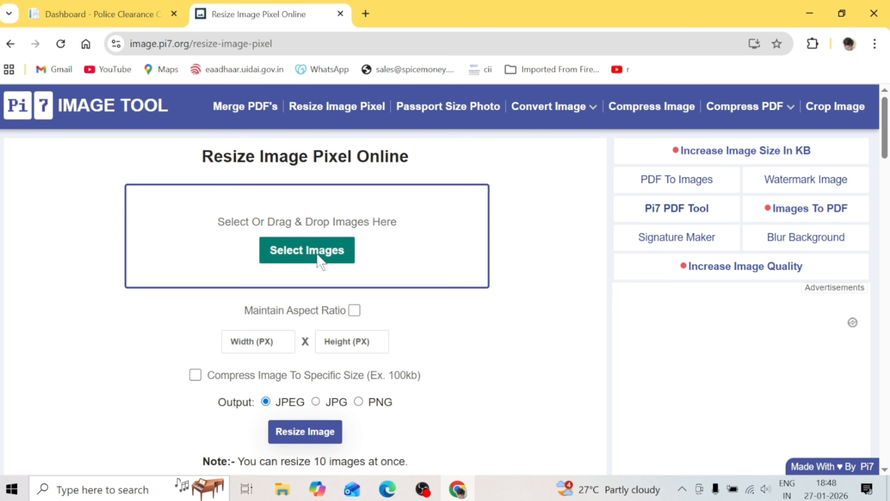
Load the PHOTO image from the Desktop into Pi7 Image Tool
left_click(317, 259)
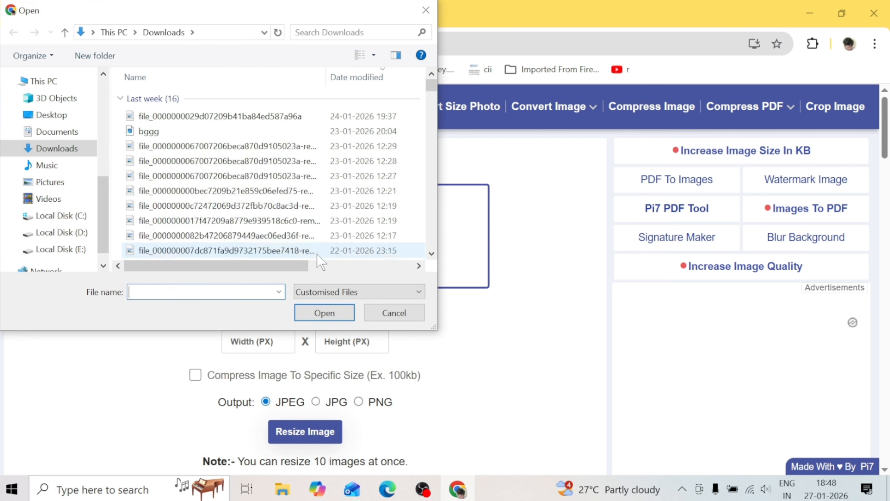
left_click(66, 118)
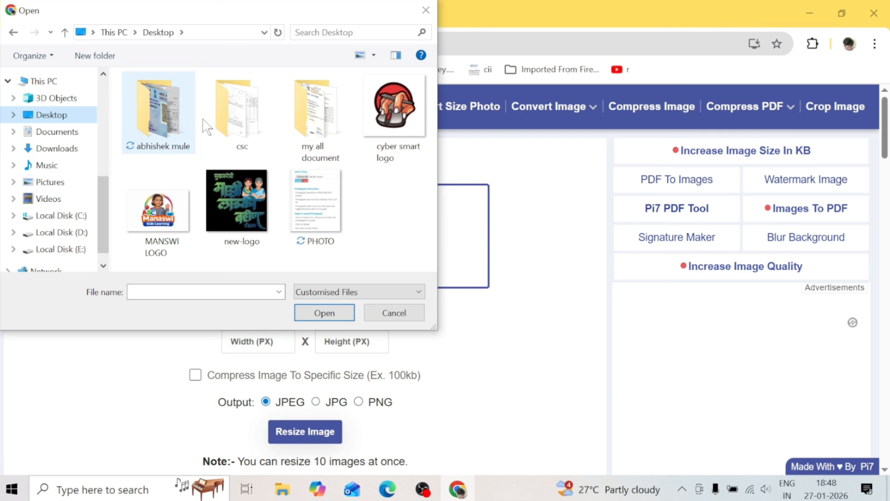
double_click(328, 209)
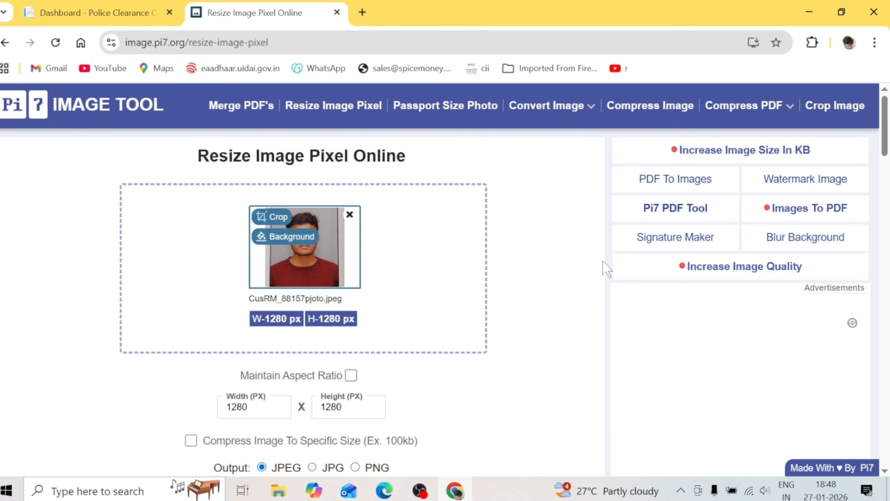
scroll(887, 154, "down", 2)
left_click_drag(889, 154, 889, 174)
Set the photo to 160 × 210 pixels with compression to 15 Kb enabled
double_click(237, 226)
key("BackSpace")
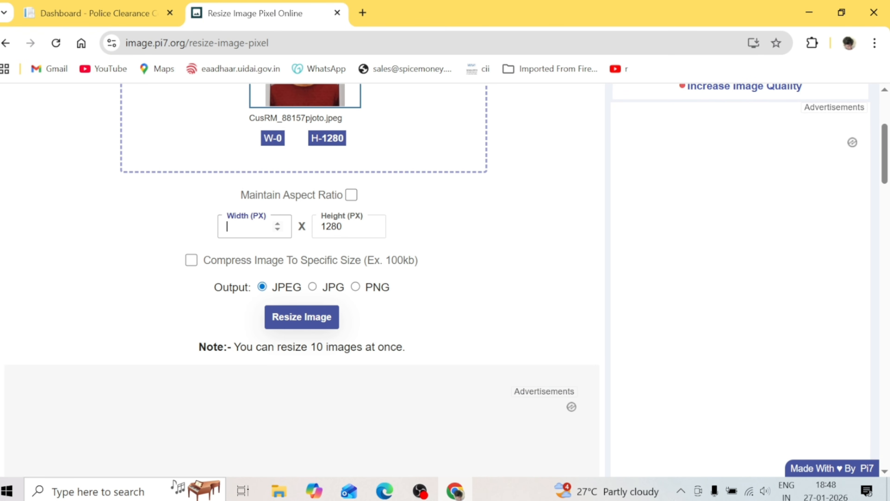
type("160")
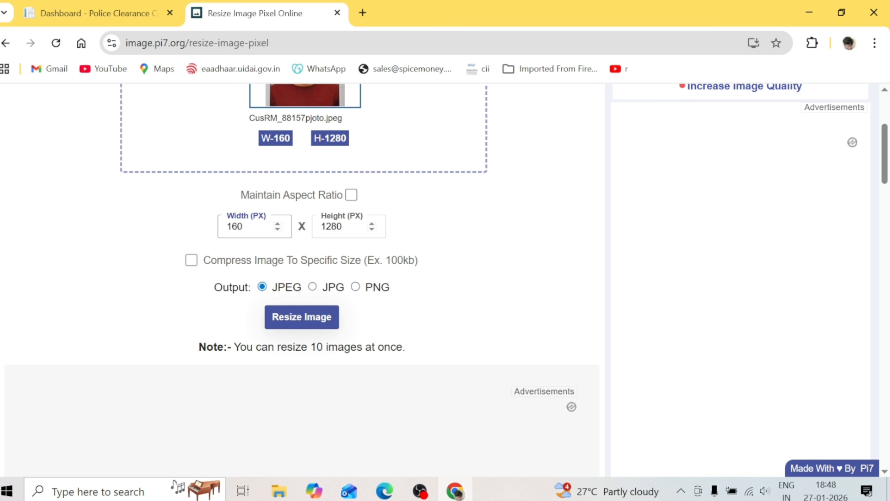
left_click(342, 228)
key("BackSpace")
key("BackSpace")
key("BackSpace")
key("BackSpace")
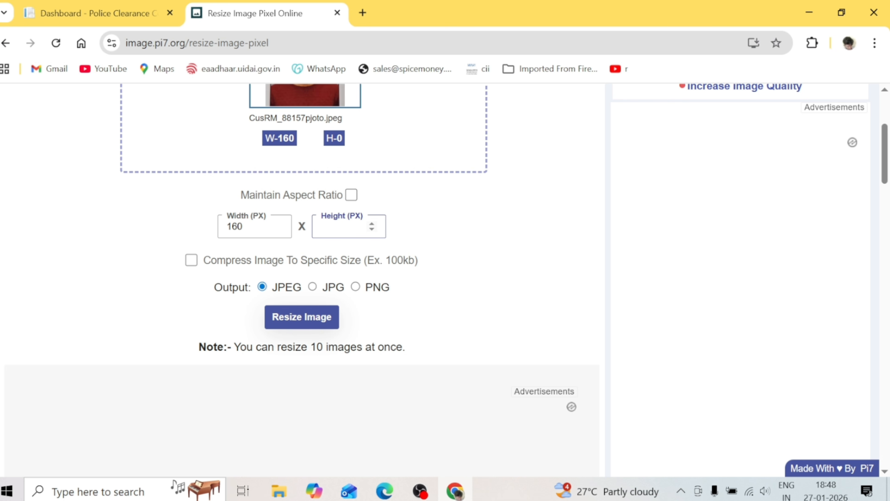
type("210")
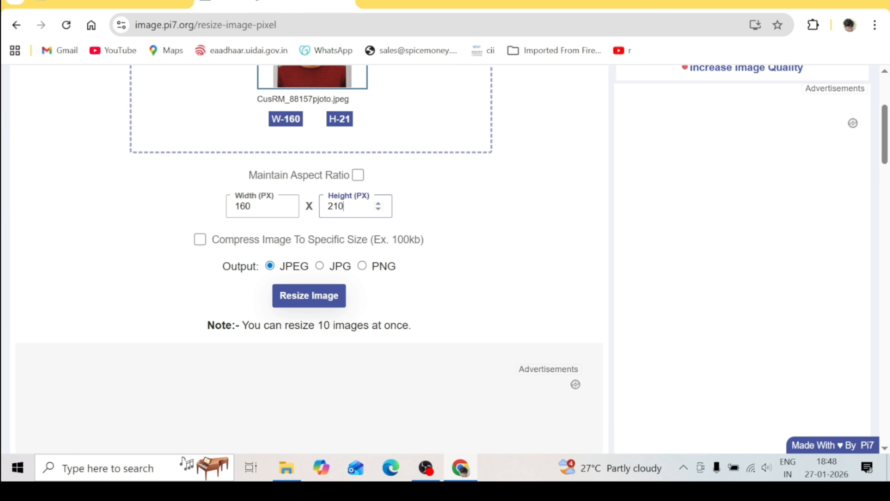
left_click(201, 240)
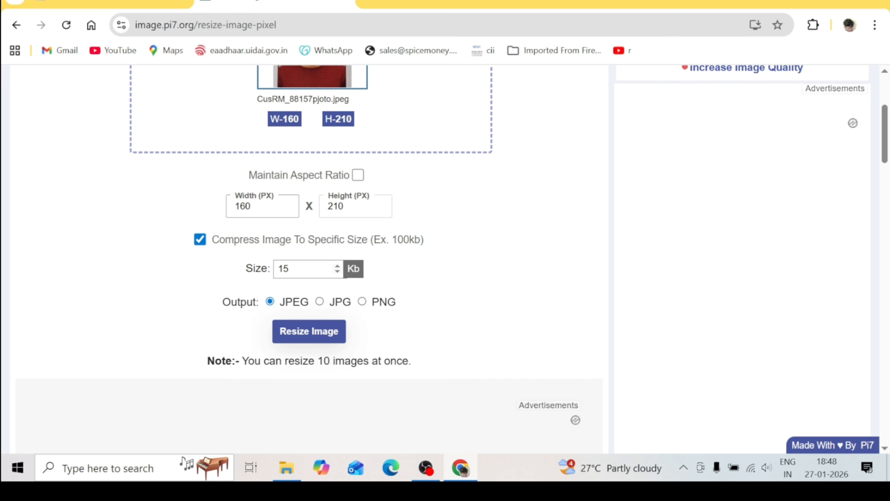
Resize the photo into a 14 Kb pjoto.jpeg and download it
left_click(331, 337)
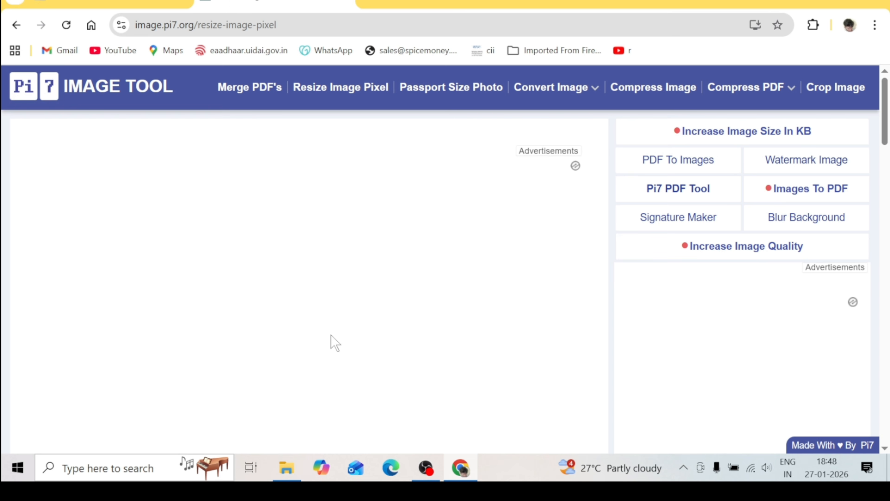
scroll(348, 349, "down", 5)
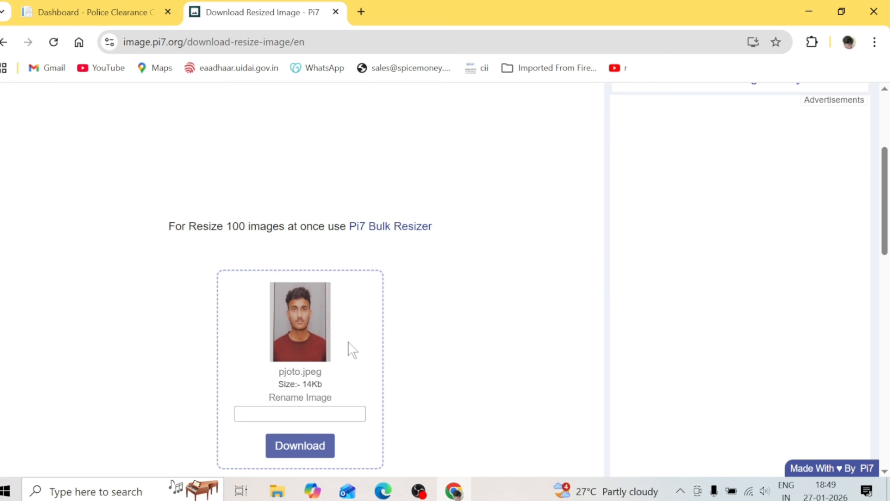
scroll(337, 384, "up", 2)
scroll(365, 377, "down", 5)
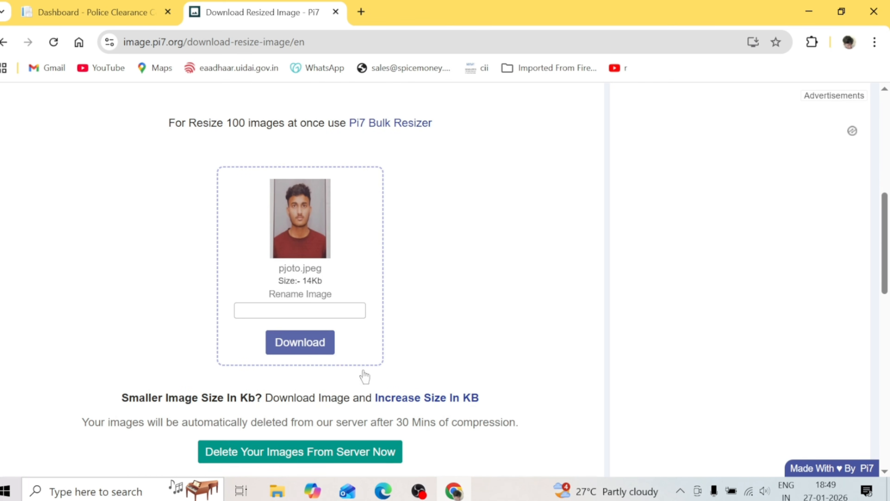
left_click(322, 343)
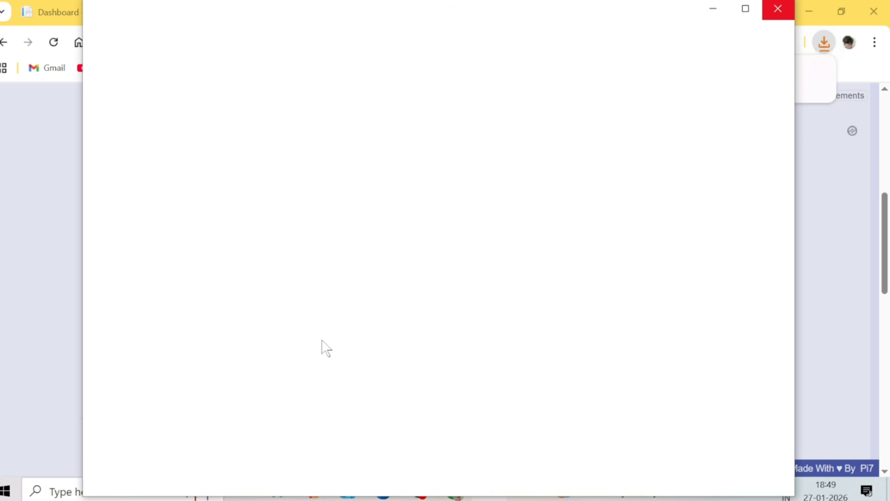
left_click(778, 9)
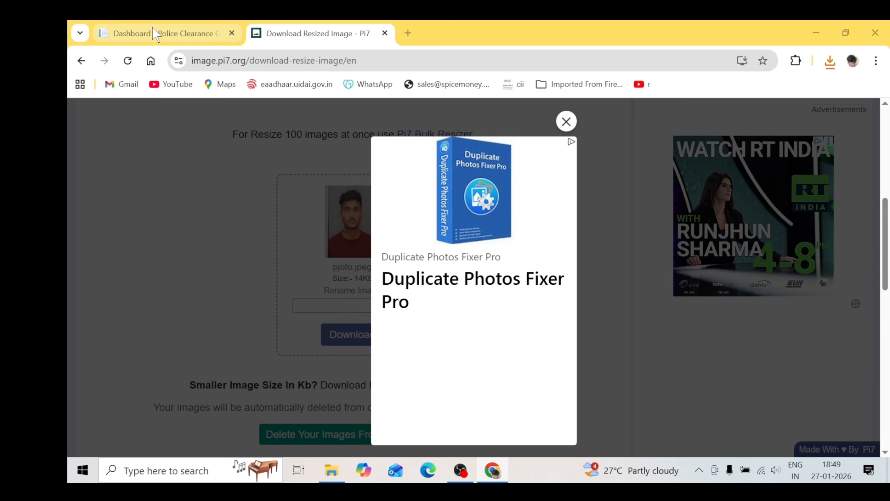
Upload the resized pjoto photo to the application and save it
left_click(89, 16)
left_click(483, 202)
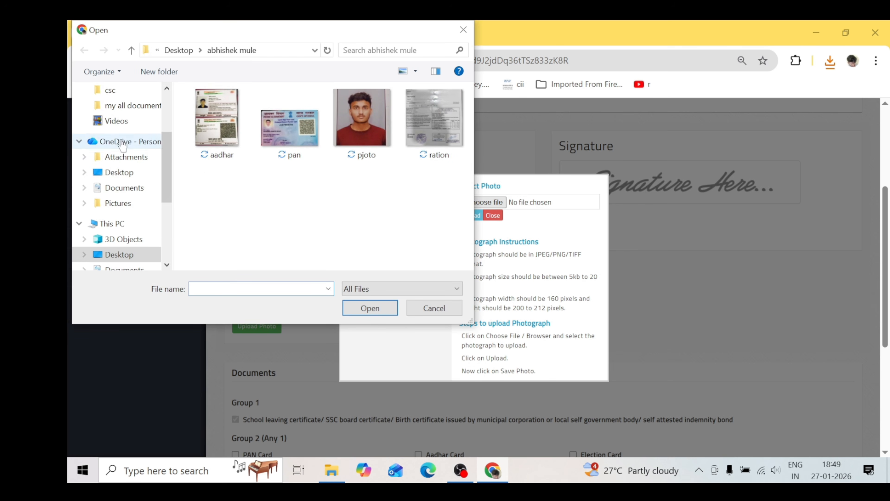
double_click(361, 117)
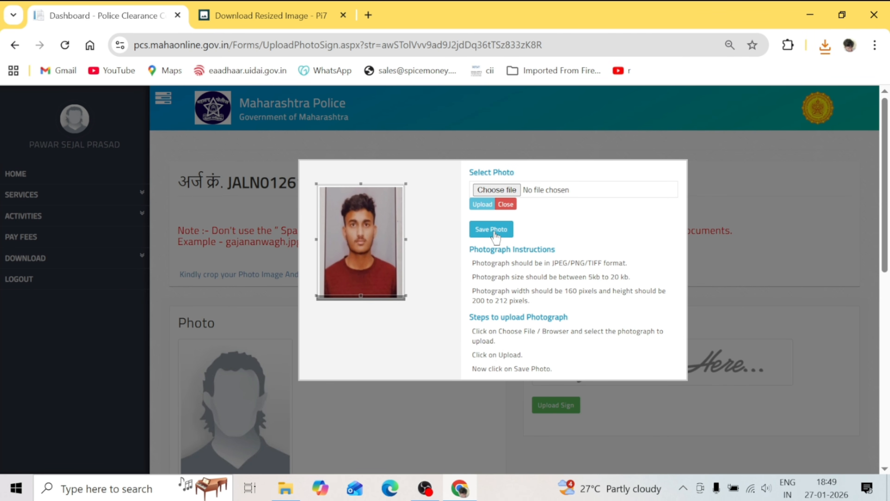
left_click(495, 232)
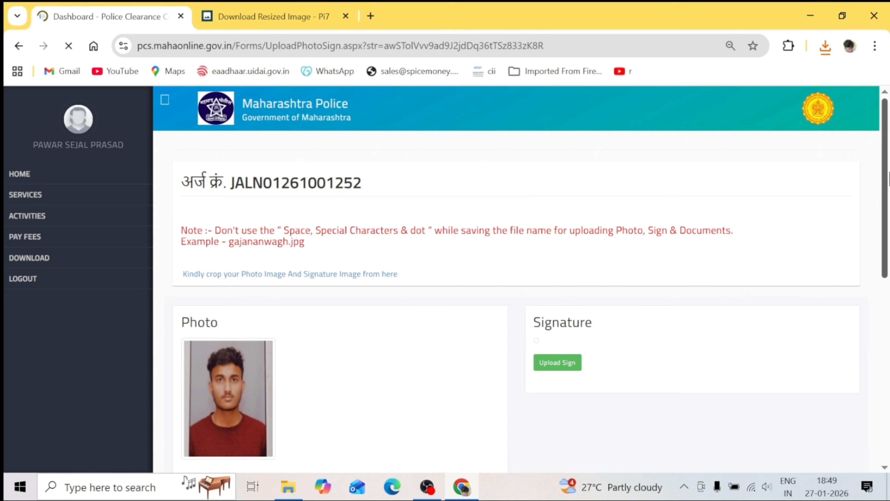
left_click_drag(889, 173, 889, 205)
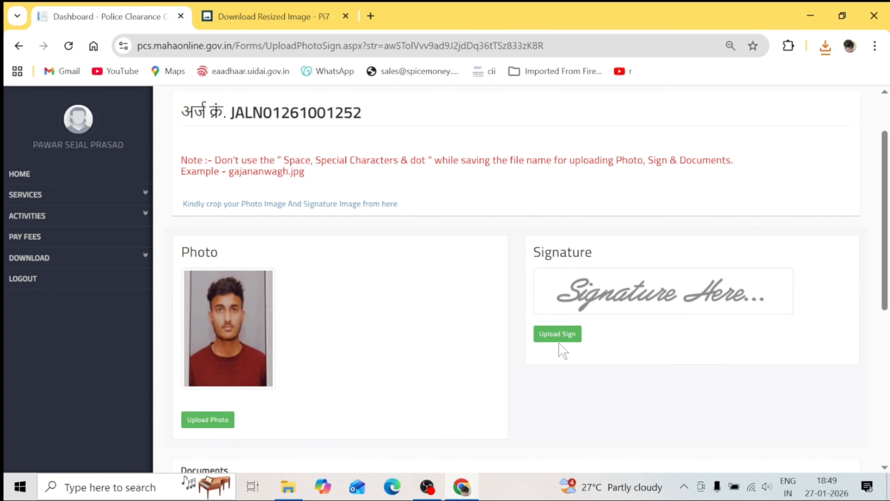
Check the signature rules (256 × 64 pixels, 5–20 kb) and return to the Pi7 resize page
left_click(563, 335)
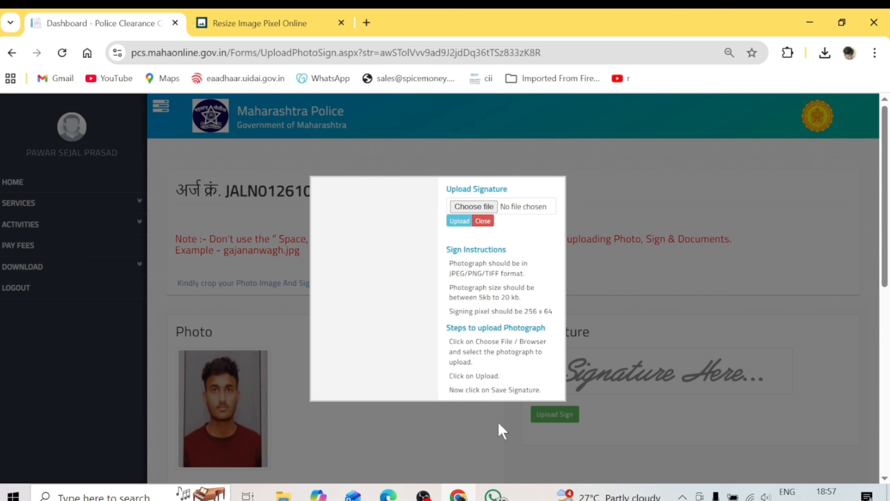
left_click(270, 24)
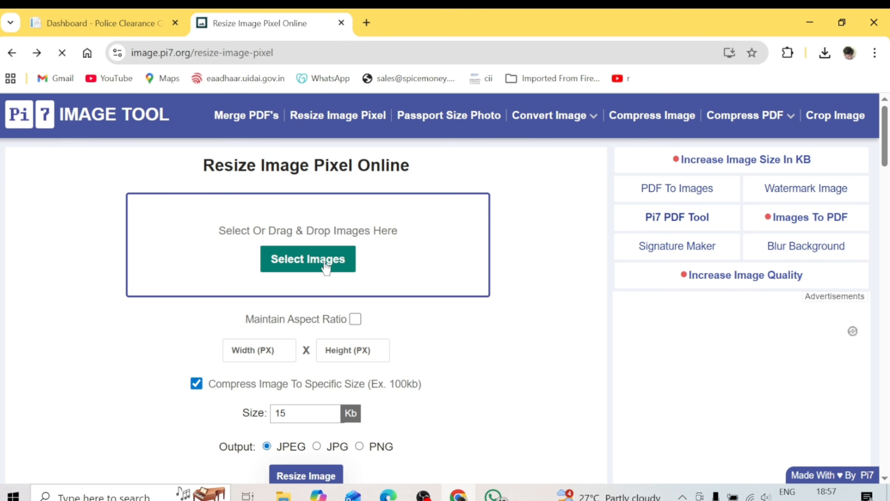
Load the signature image from the applicant's Desktop folder into Pi7 Image Tool
left_click(312, 266)
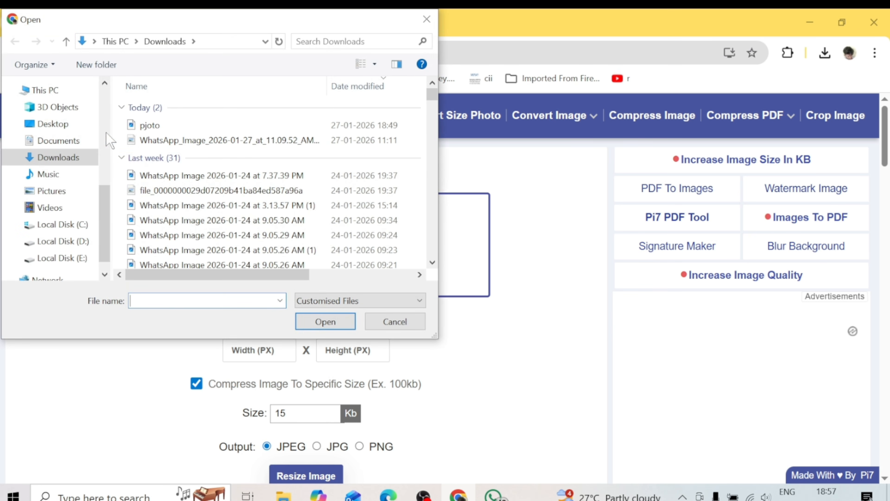
left_click(66, 123)
double_click(176, 110)
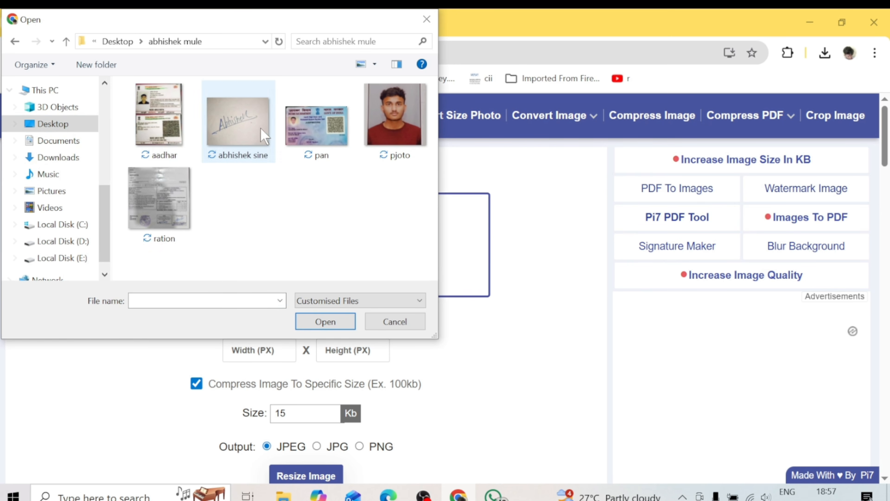
double_click(264, 135)
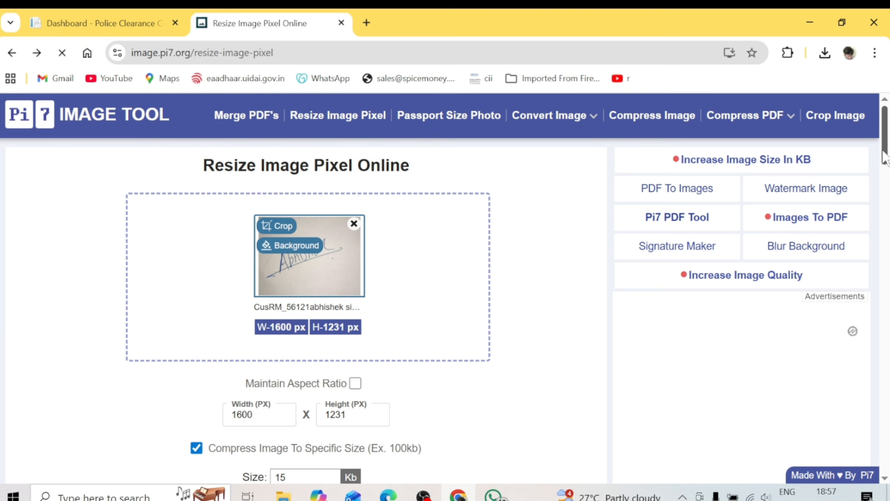
scroll(884, 156, "down", 6)
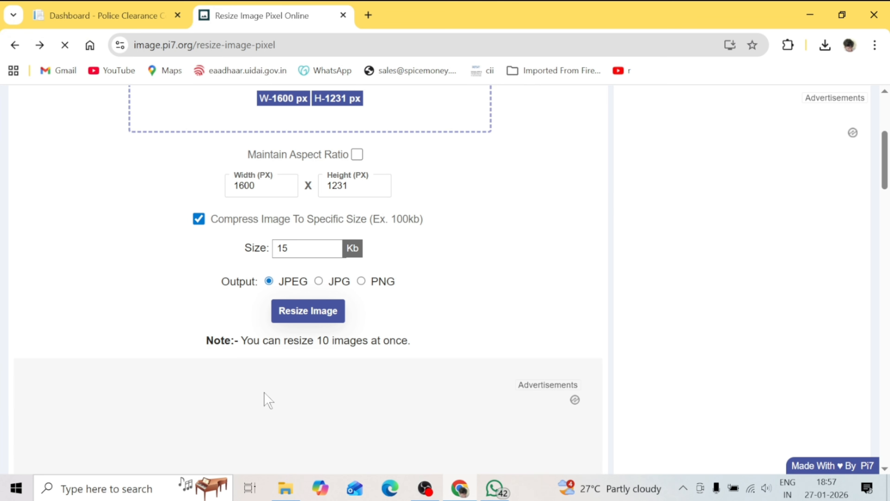
Resize the signature to 256 × 64 px, keeping compression to 15 Kb
left_click(254, 185)
key("BackSpace")
key("BackSpace")
key("BackSpace")
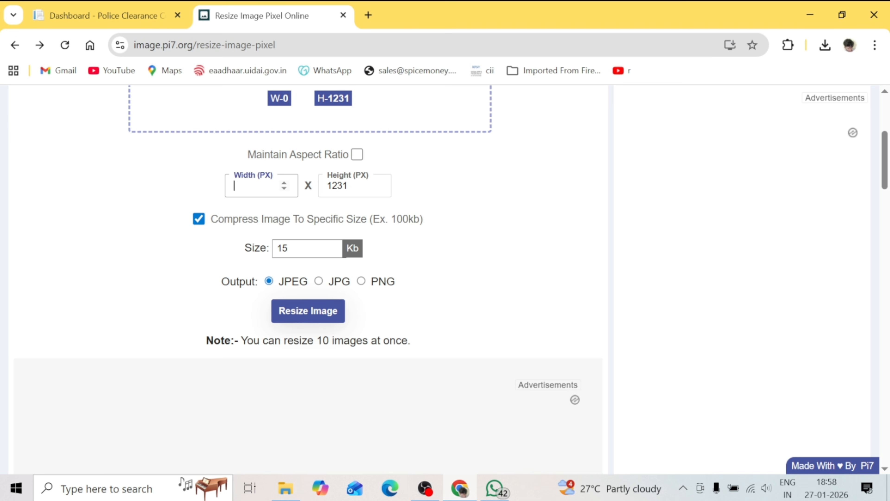
type("256")
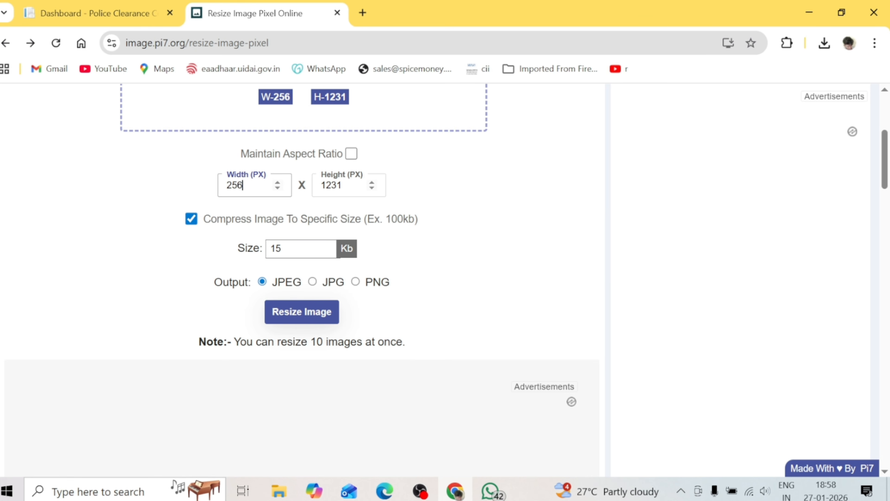
left_click(355, 185)
key("BackSpace")
key("BackSpace")
key("BackSpace")
key("BackSpace")
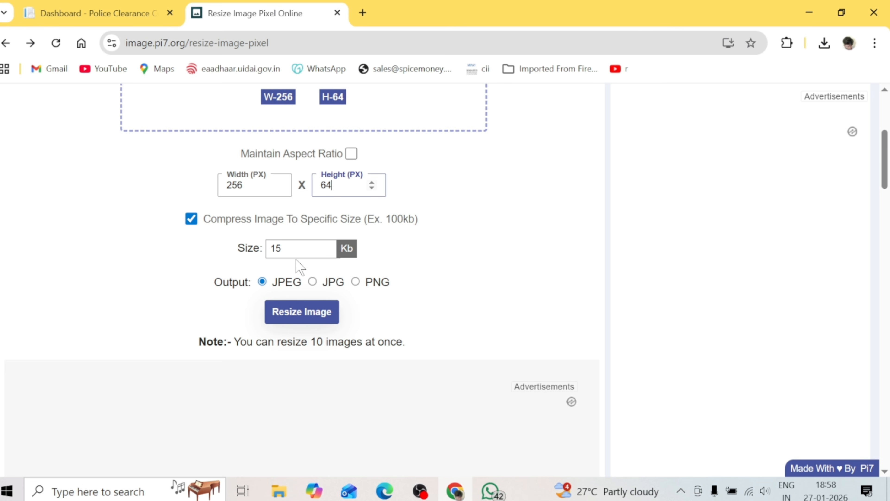
left_click(192, 221)
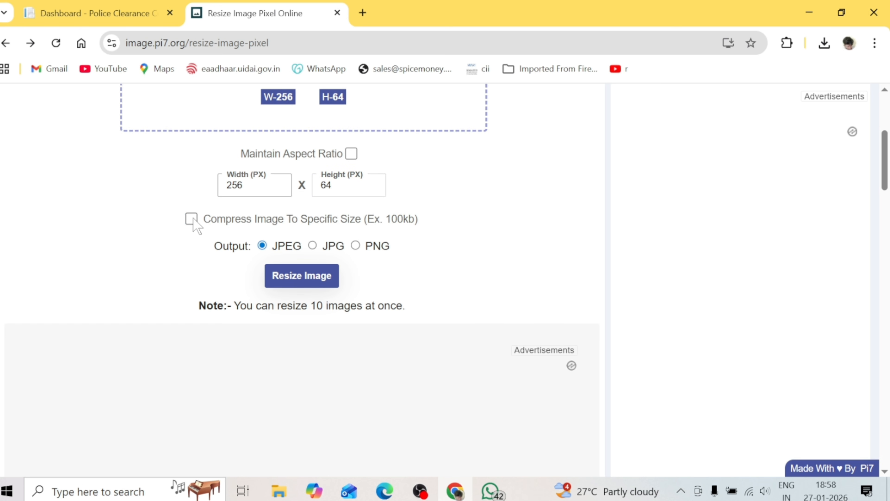
left_click(192, 220)
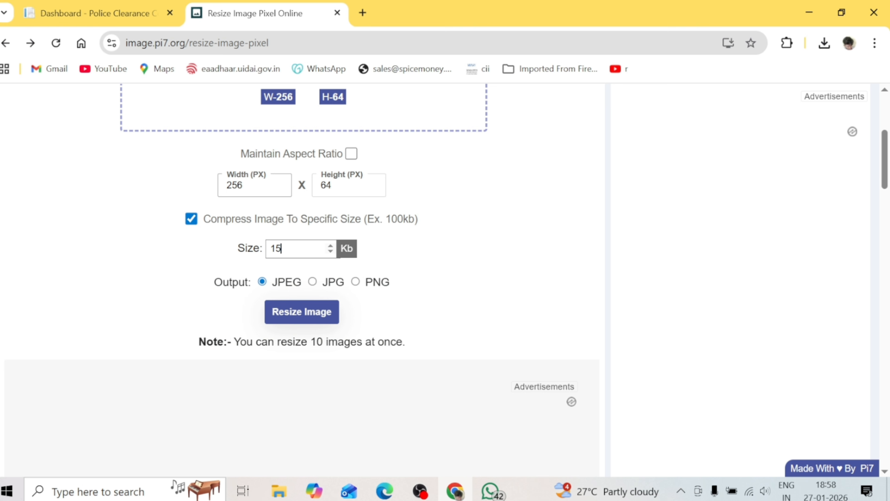
left_click(308, 317)
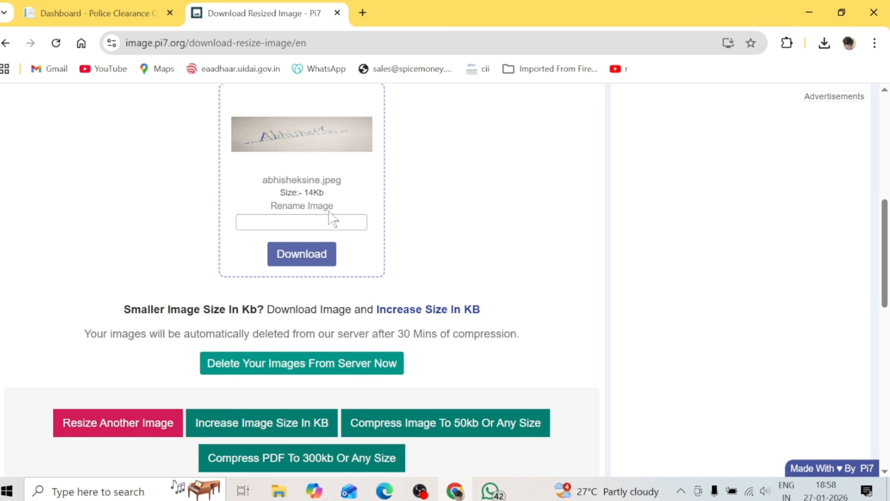
Download the 14 Kb resized signature and return to the police clearance tab
left_click(304, 255)
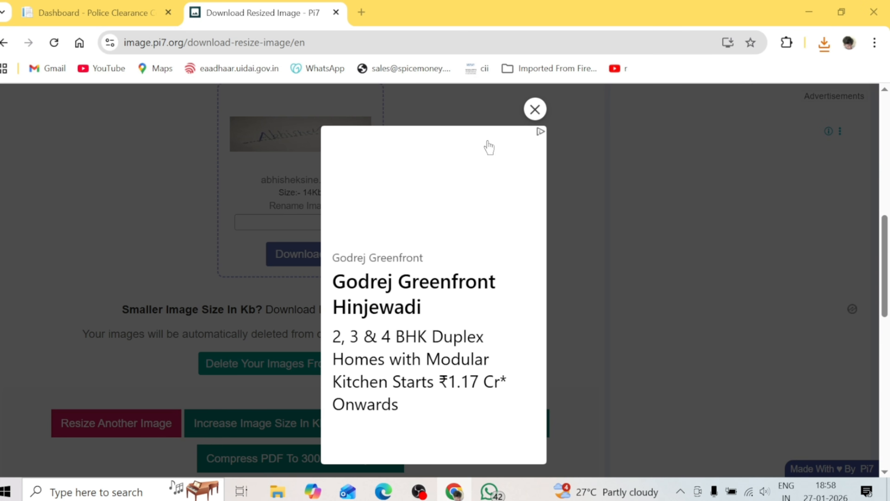
left_click(540, 111)
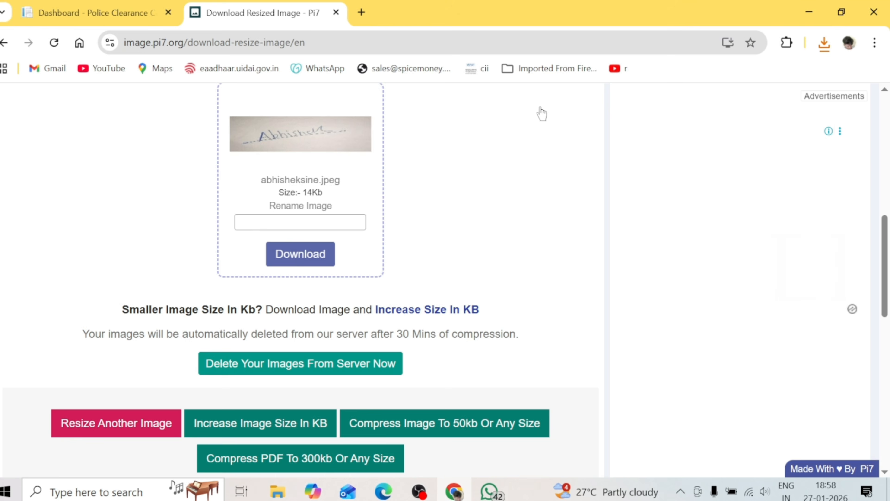
left_click(121, 14)
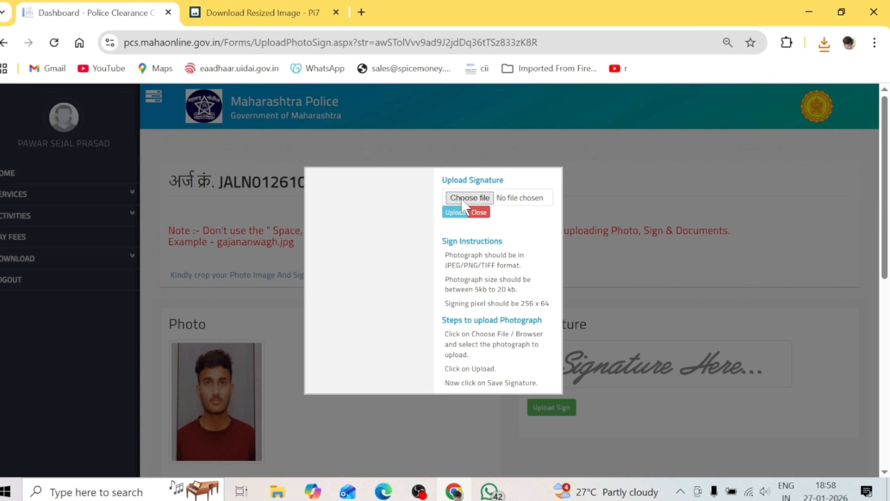
Upload the resized signature from the Downloads folder and save the cropped signature
left_click(470, 198)
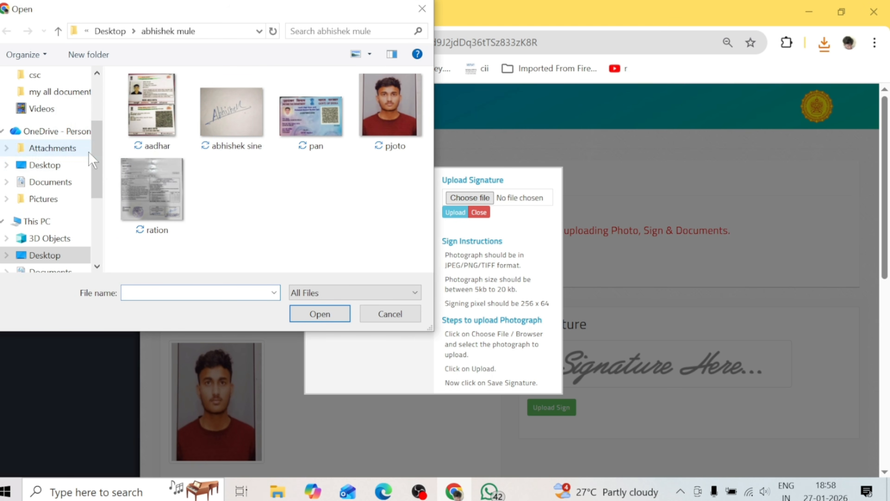
left_click_drag(97, 171, 100, 137)
left_click(44, 91)
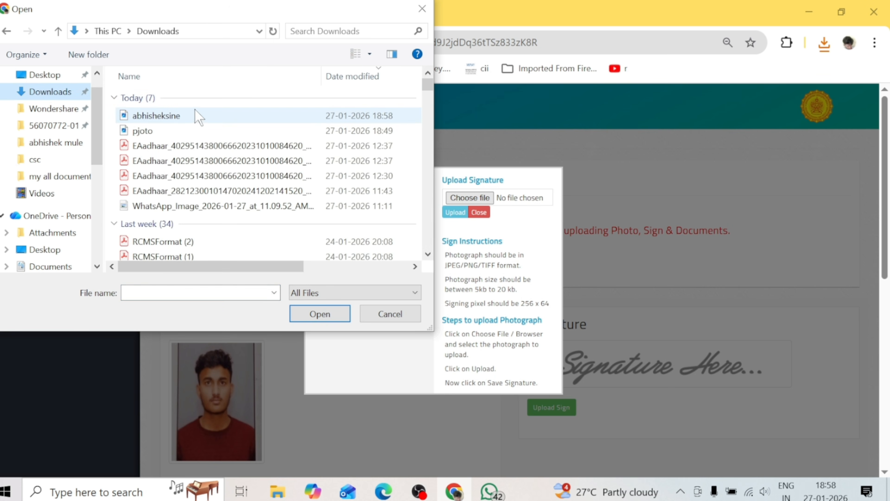
left_click(191, 118)
double_click(191, 118)
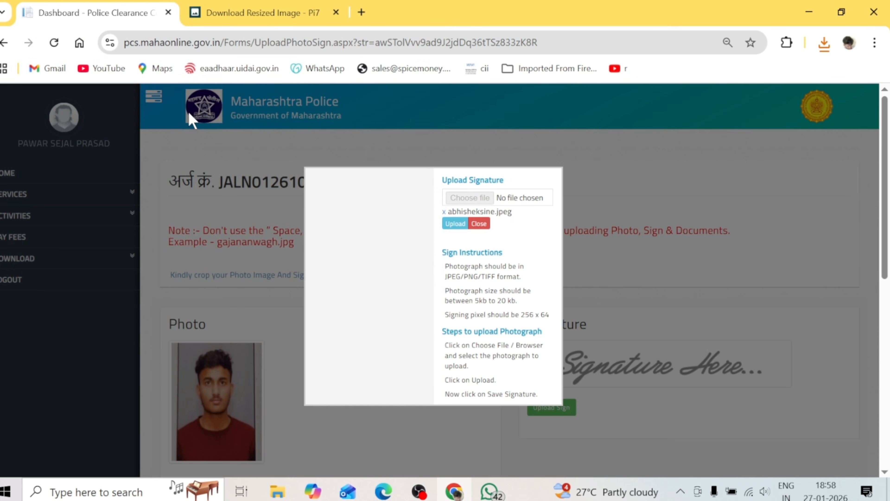
left_click(463, 223)
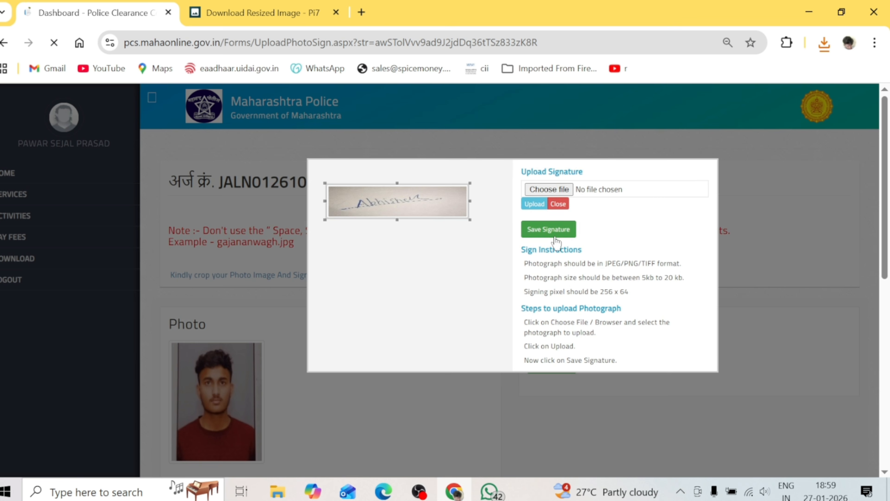
left_click(560, 232)
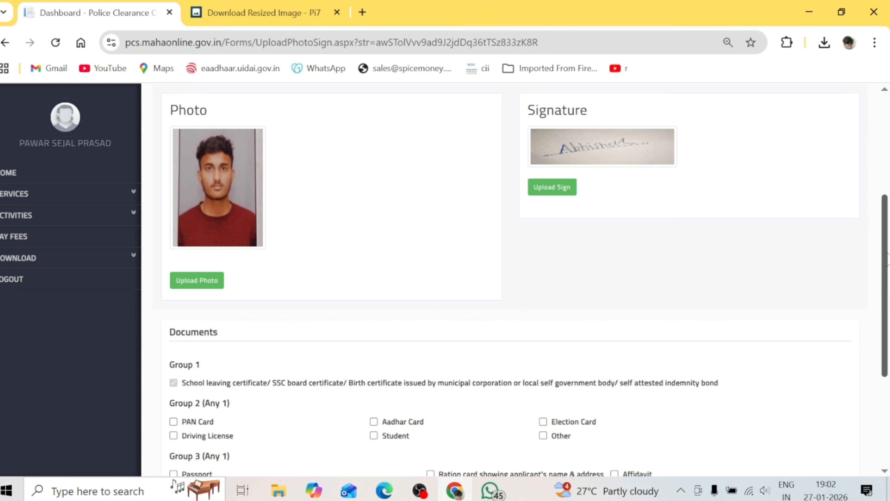
Scroll to Documents to tick Aadhar Card in Group 2 and Ration card in Group 3
scroll(888, 255, "down", 3)
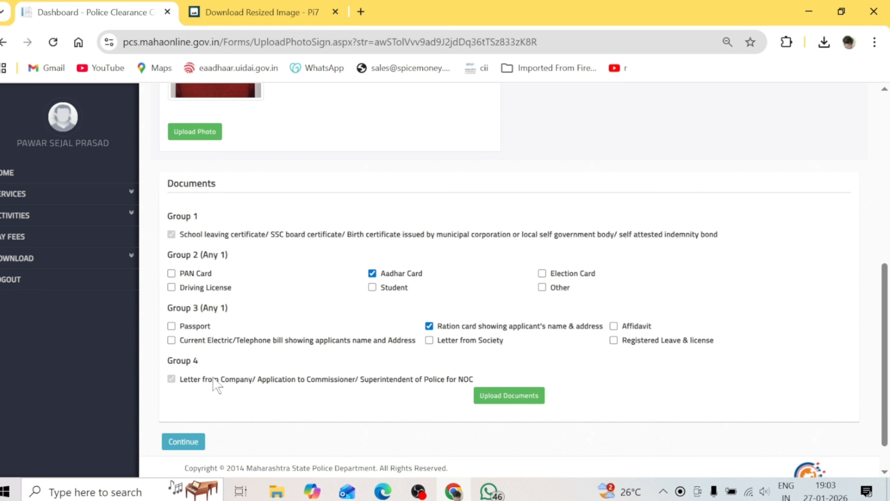
Open the four-slot Upload Documents form, cancel the first file picker, and go to the Pi7 tab
left_click(507, 403)
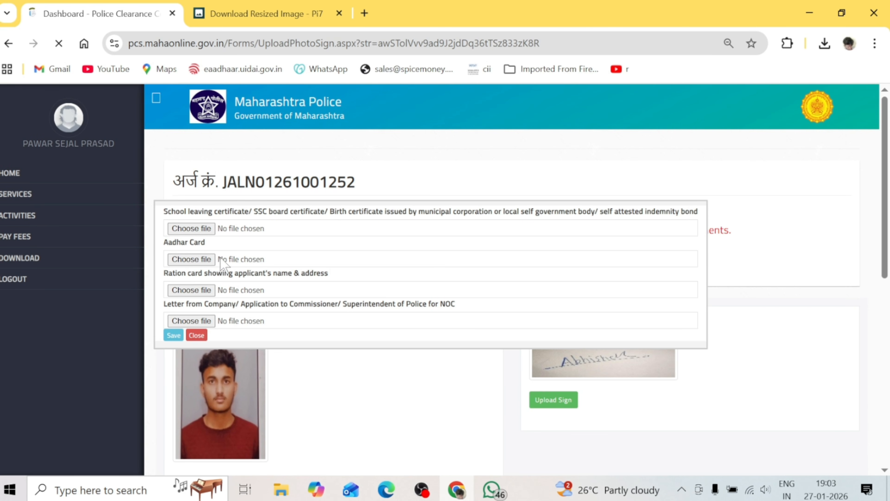
left_click(203, 229)
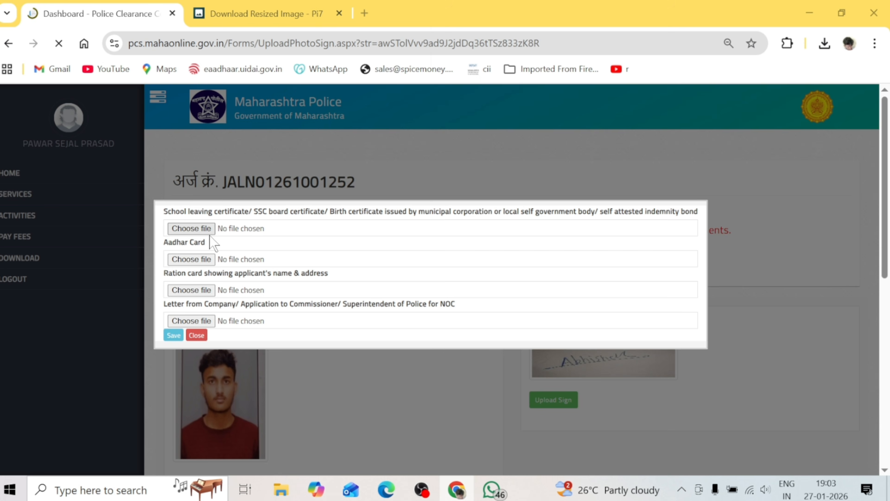
left_click(425, 10)
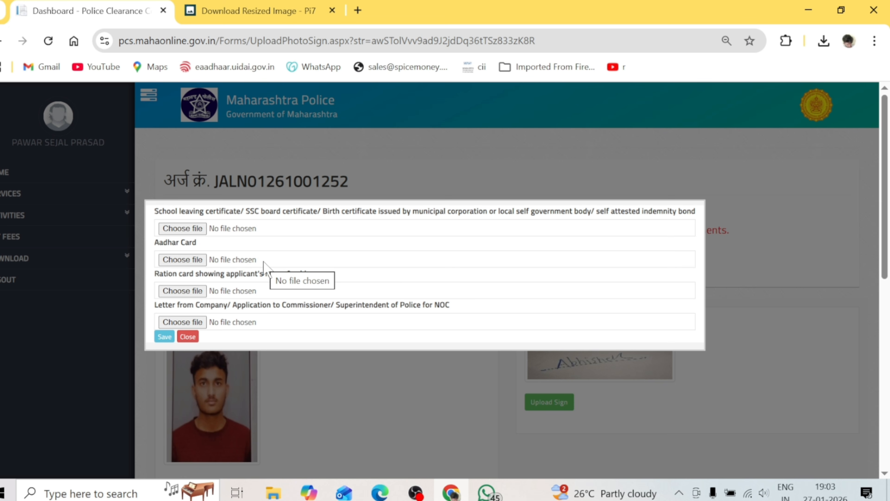
left_click(284, 4)
Load the ration card image from the applicant's Desktop folder into Pi7 Image Tool
left_click(3, 39)
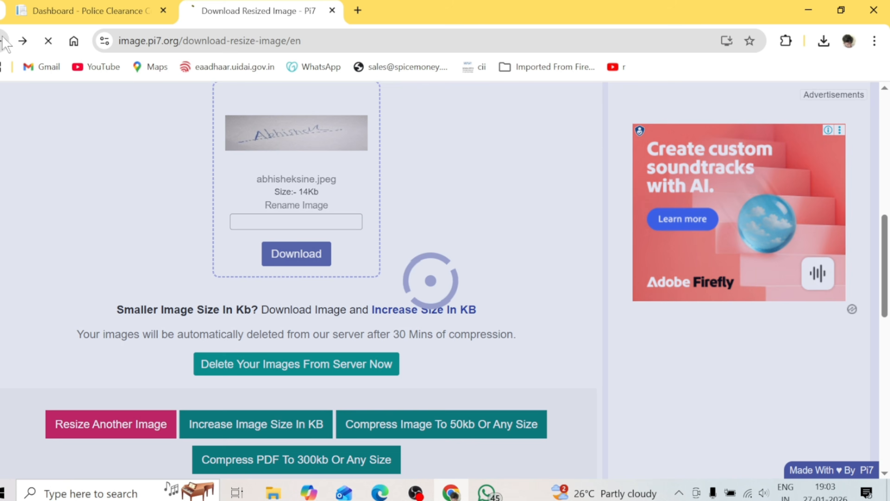
scroll(337, 274, "up", 5)
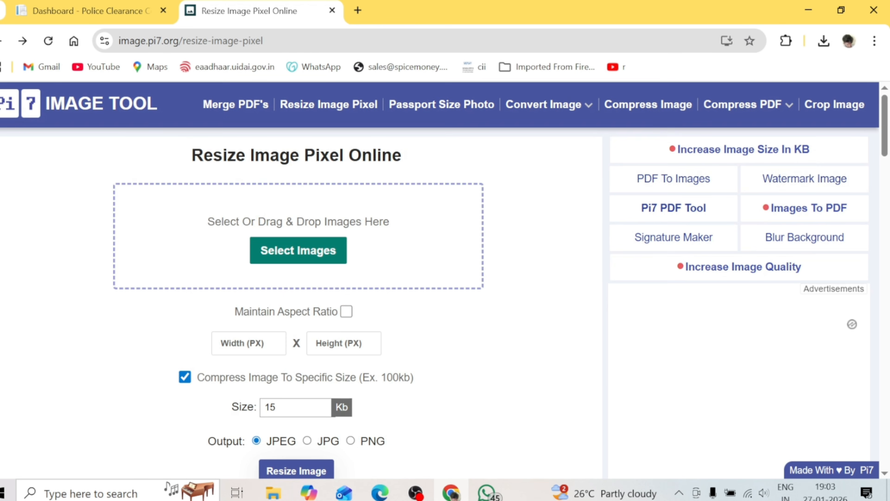
left_click(317, 260)
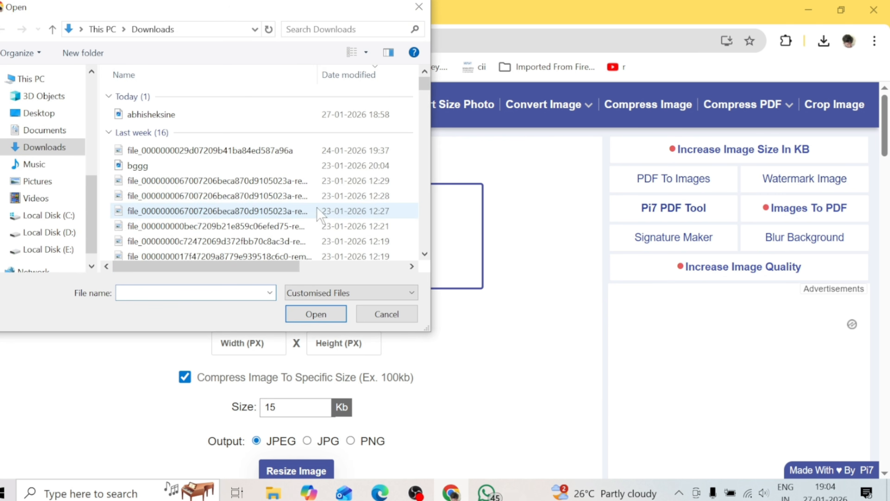
left_click(38, 113)
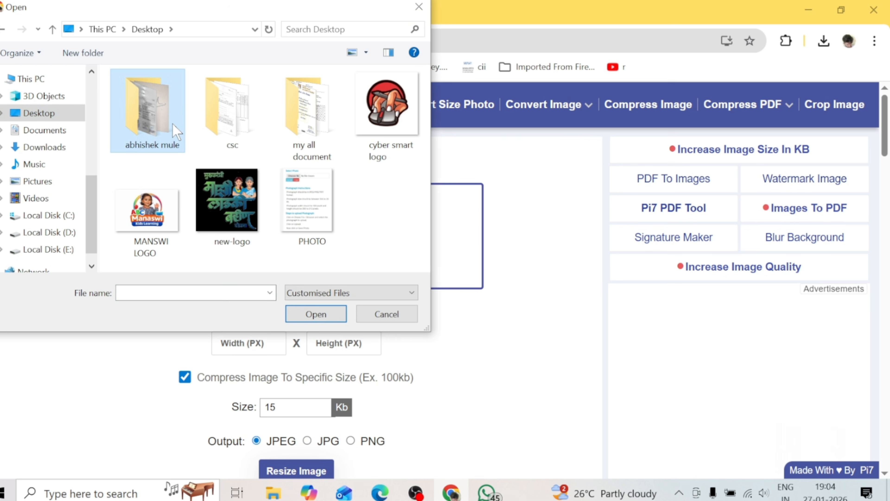
double_click(177, 132)
double_click(159, 190)
Compress the ration card image to a 93 Kb target, giving 92 Kb
scroll(436, 293, "down", 3)
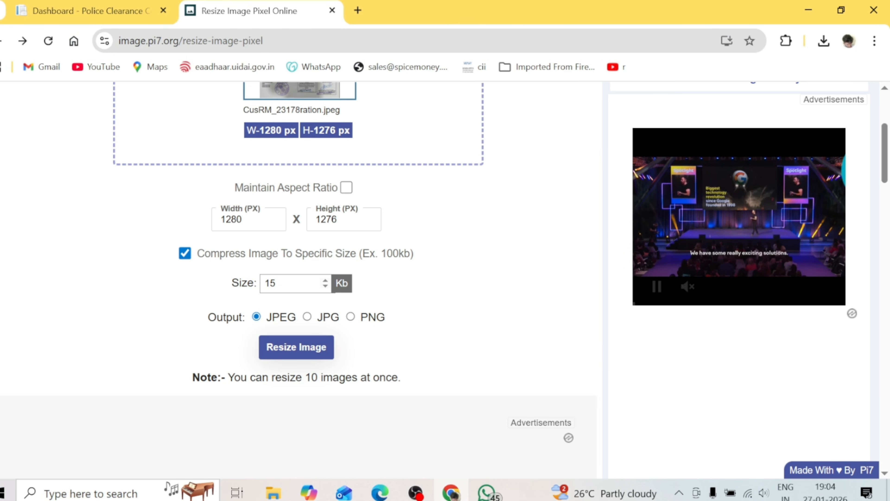
key("BackSpace")
key("BackSpace")
type("93")
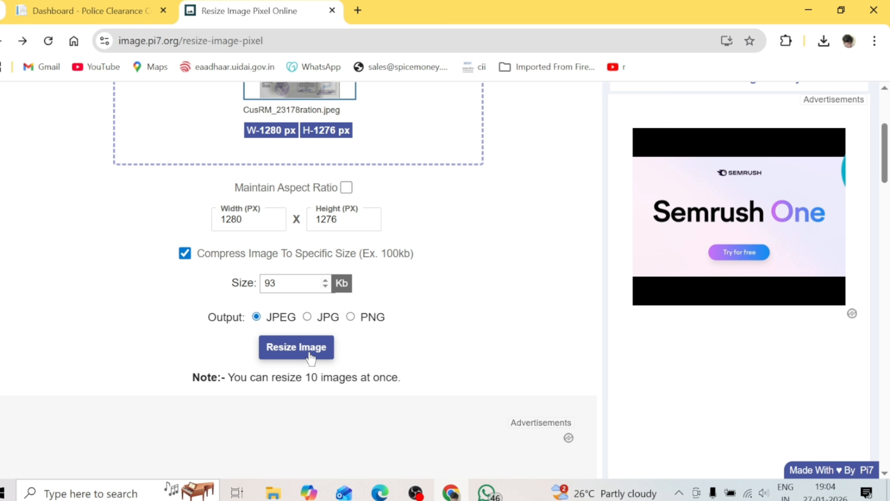
left_click(310, 356)
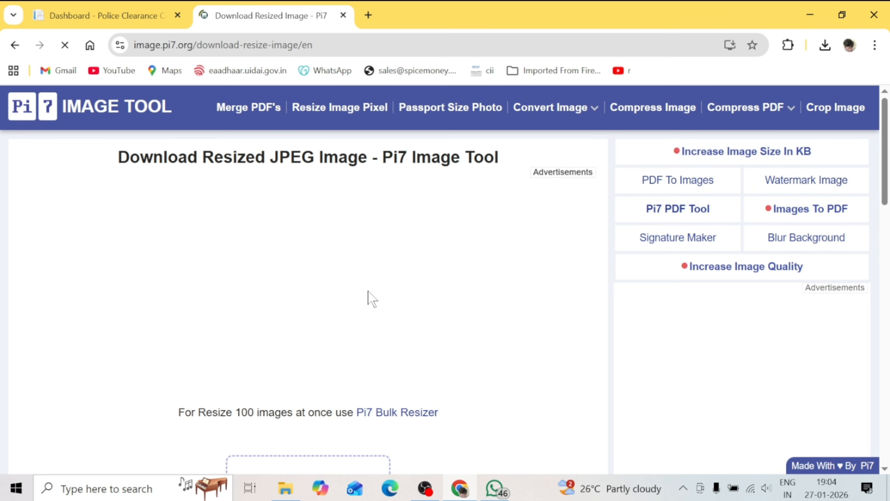
Rename the compressed image to rationcard and download it as rationcard.jpeg
scroll(368, 298, "down", 3)
left_click(308, 412)
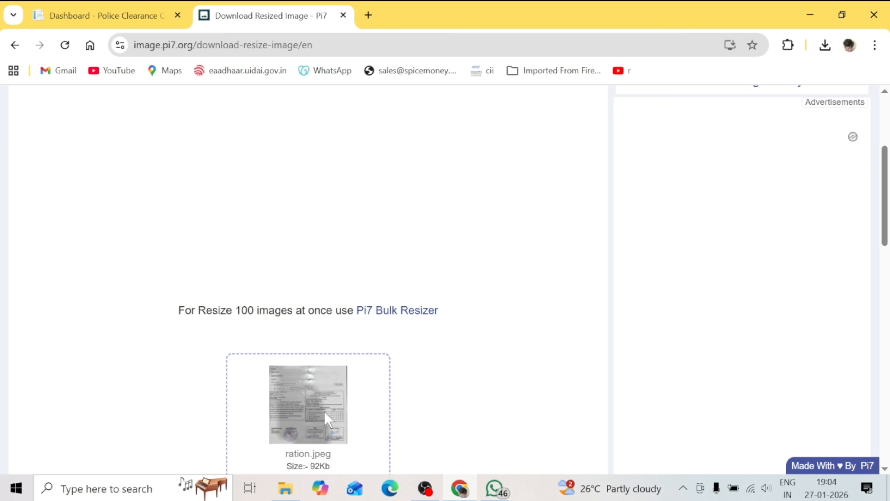
left_click_drag(889, 150, 889, 194)
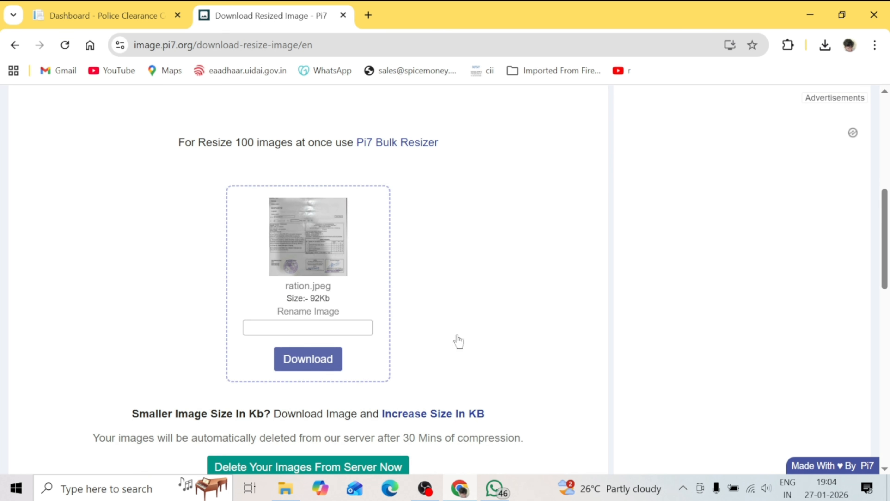
type("TA")
key("BackSpace")
key("BackSpace")
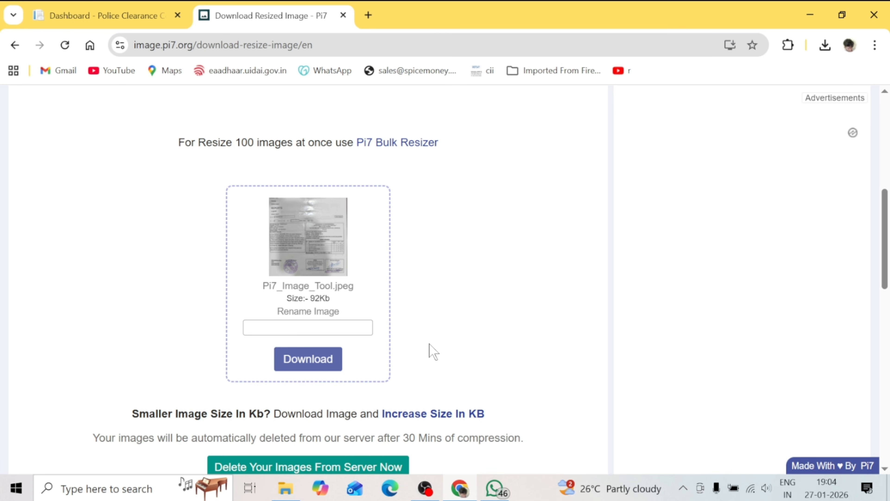
type("rationcard")
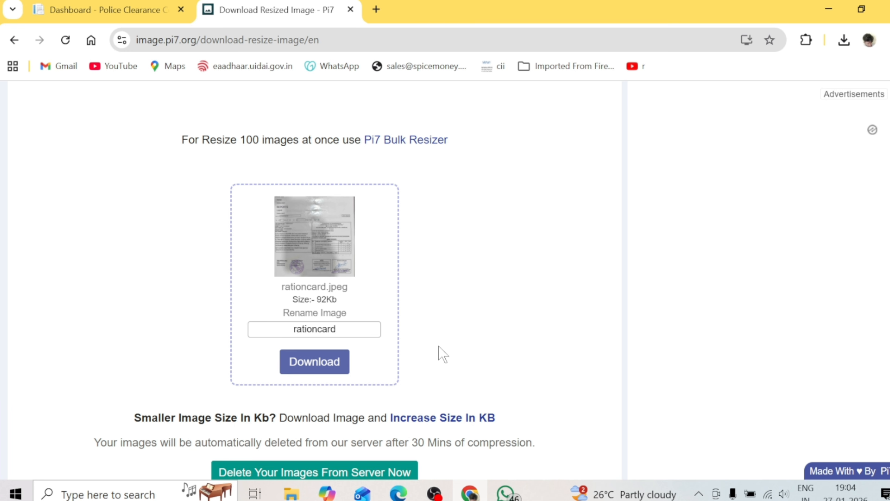
left_click(330, 368)
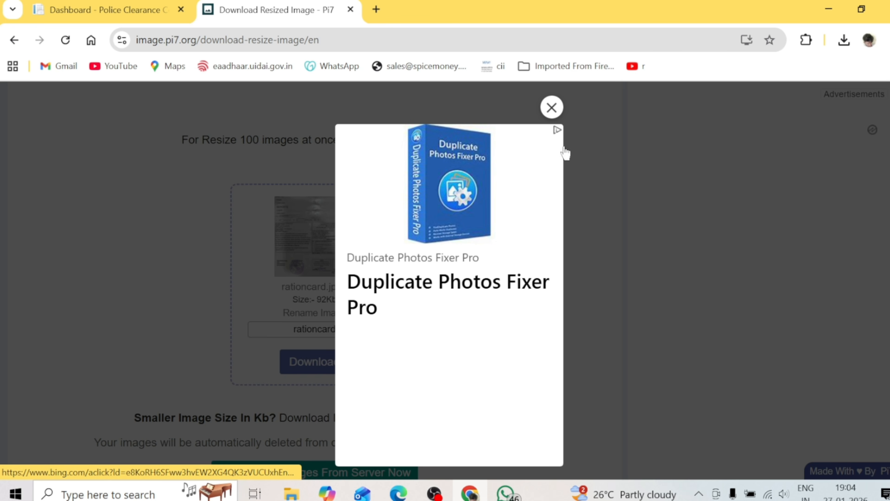
left_click(552, 107)
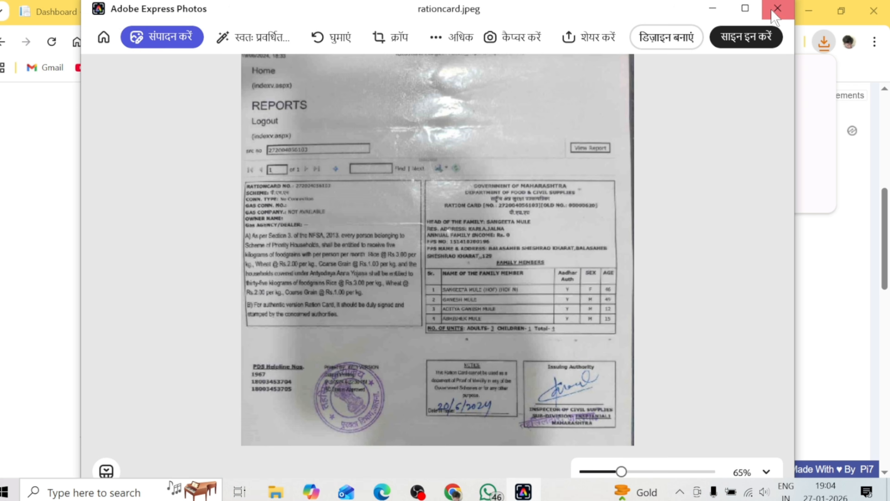
Attach rationcard.jpeg to all four document slots on the police site and save
left_click(778, 9)
left_click(107, 11)
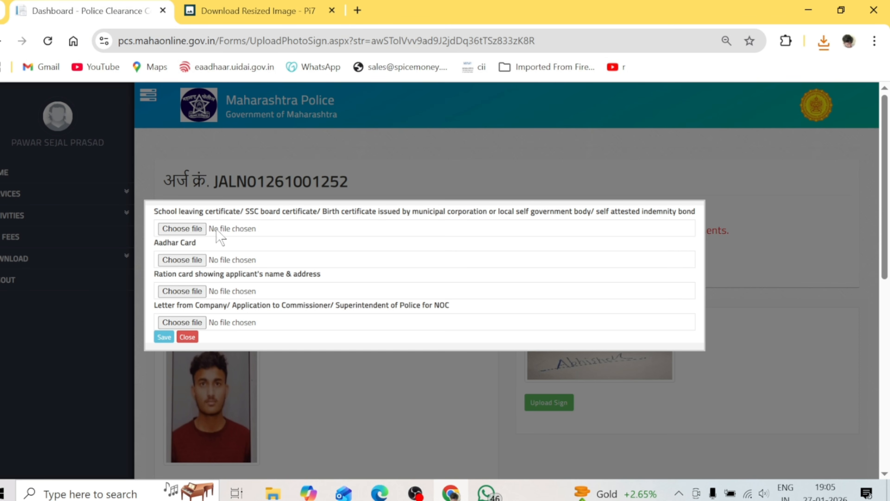
left_click(181, 292)
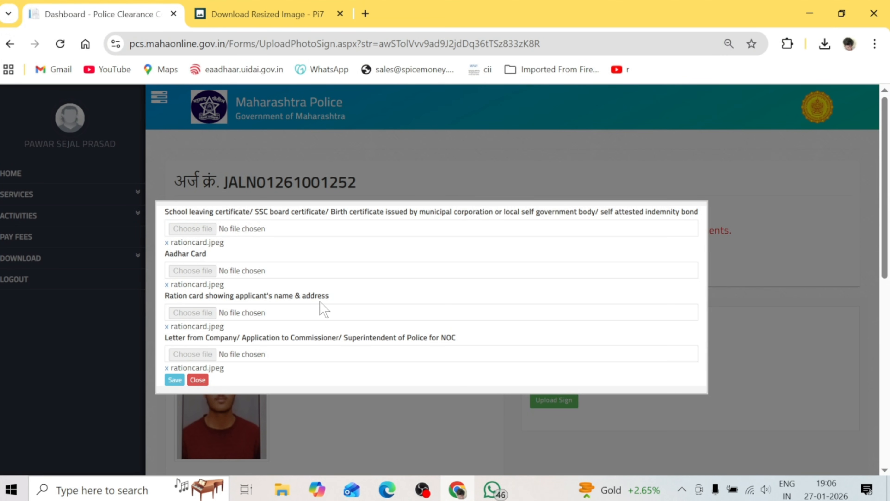
left_click(180, 380)
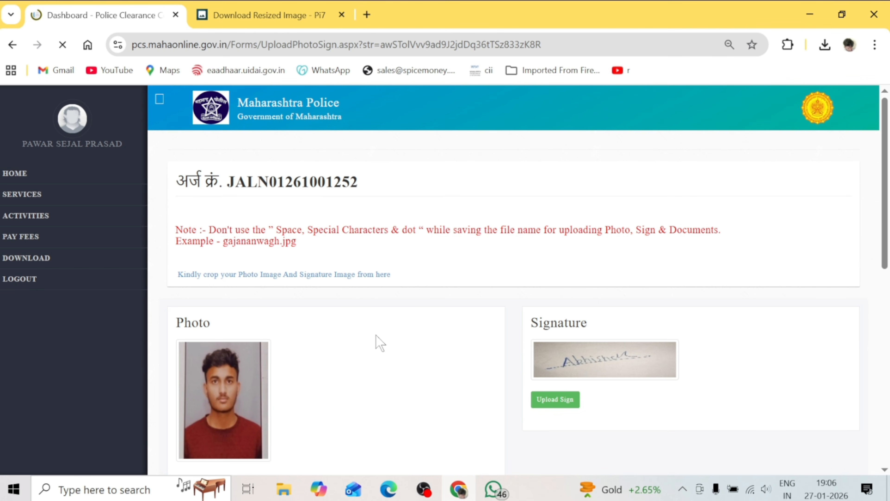
Continue to the Character Certificate review and page through to Police Station Information
scroll(374, 342, "down", 6)
scroll(407, 330, "down", 2)
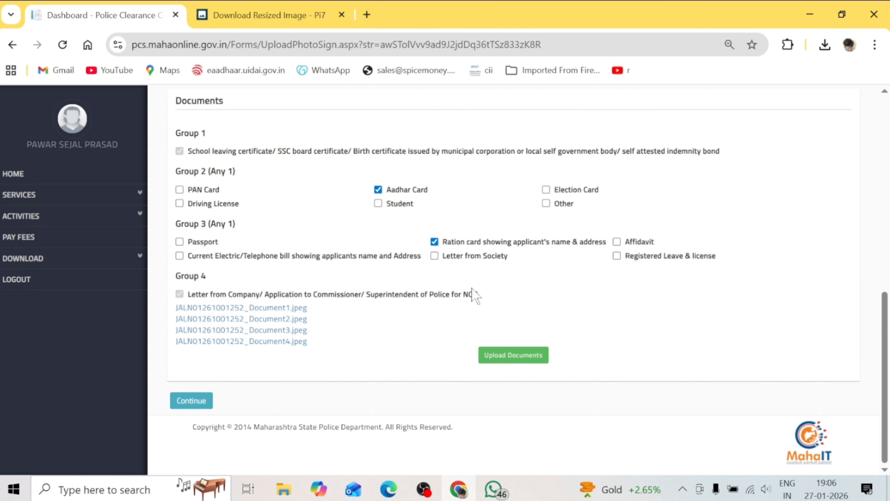
left_click(192, 404)
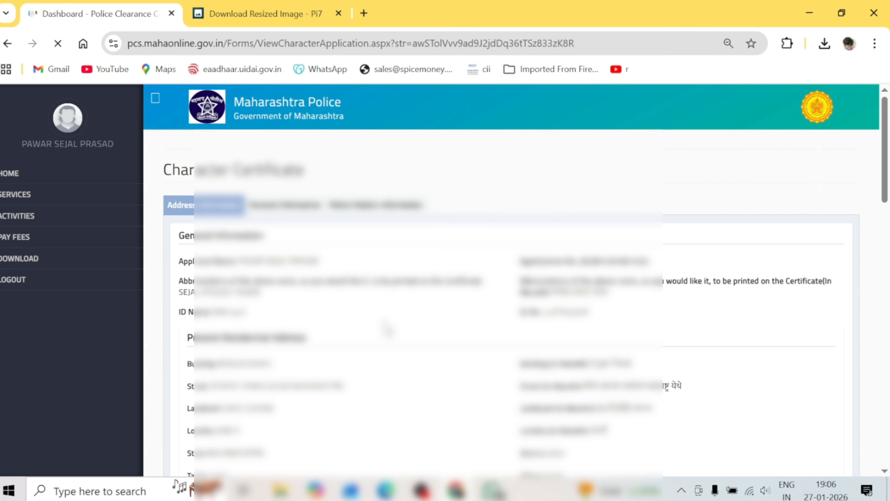
scroll(387, 328, "down", 7)
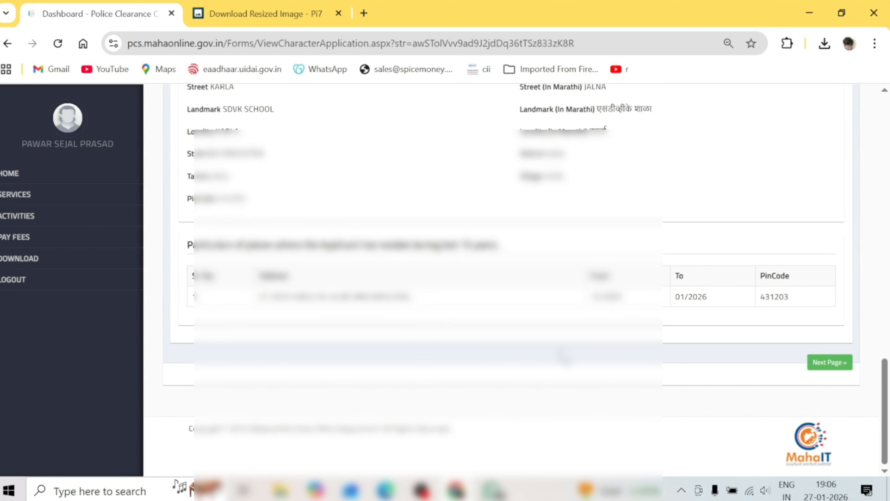
left_click(831, 363)
left_click(833, 364)
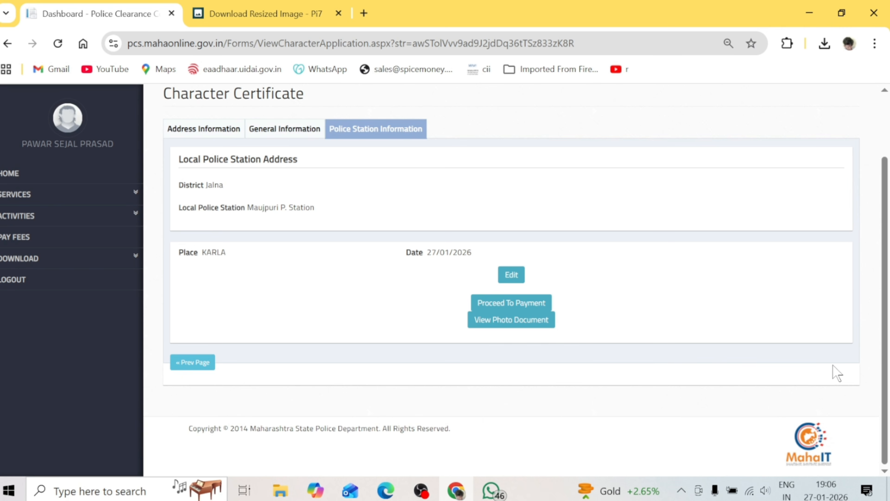
On the Payment Summary, choose Pay Online and proceed to the Mahaonline payment gateway
left_click(522, 307)
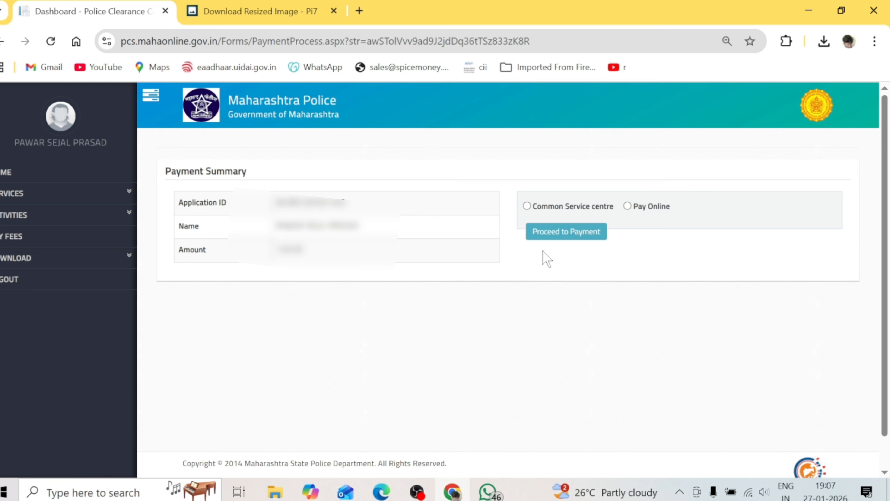
left_click(628, 207)
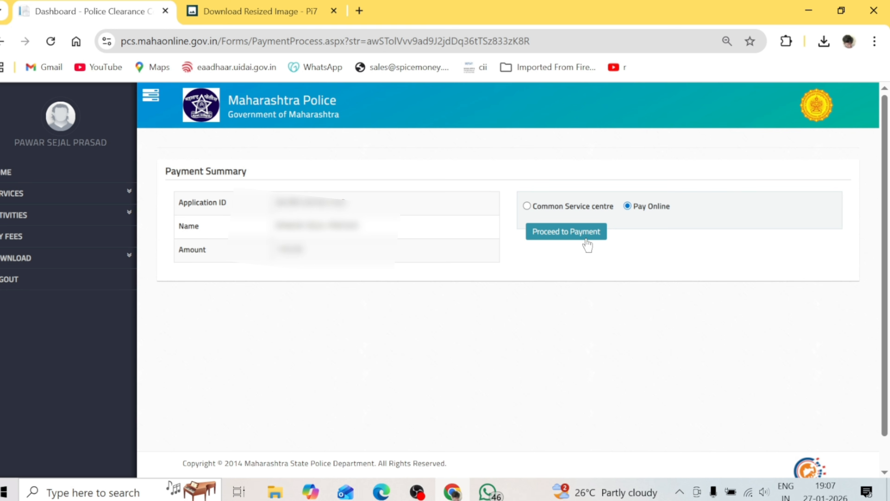
left_click(549, 238)
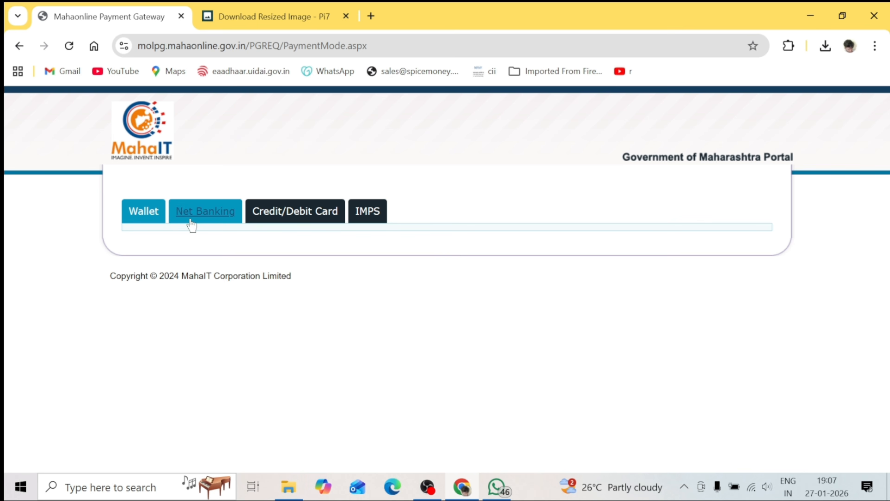
Review the Net Banking, Card and IMPS options, then pay ₹159.00 on BillDesk via UPI QR
left_click(196, 217)
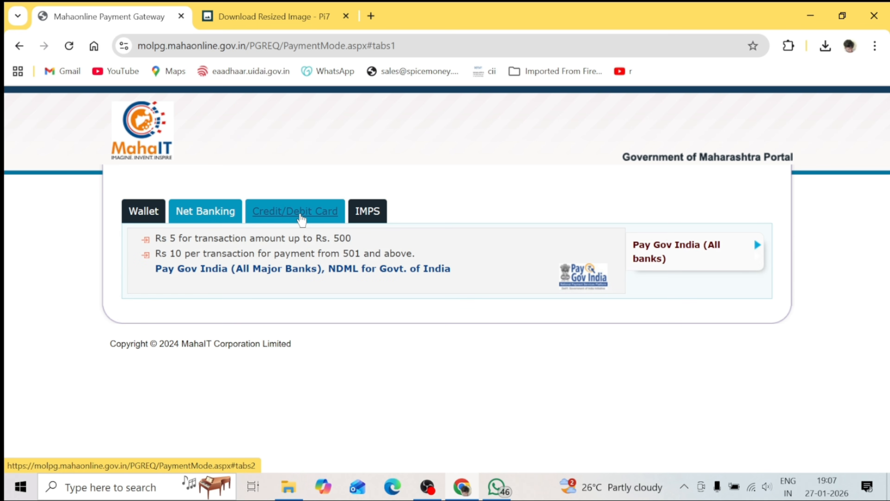
left_click(301, 219)
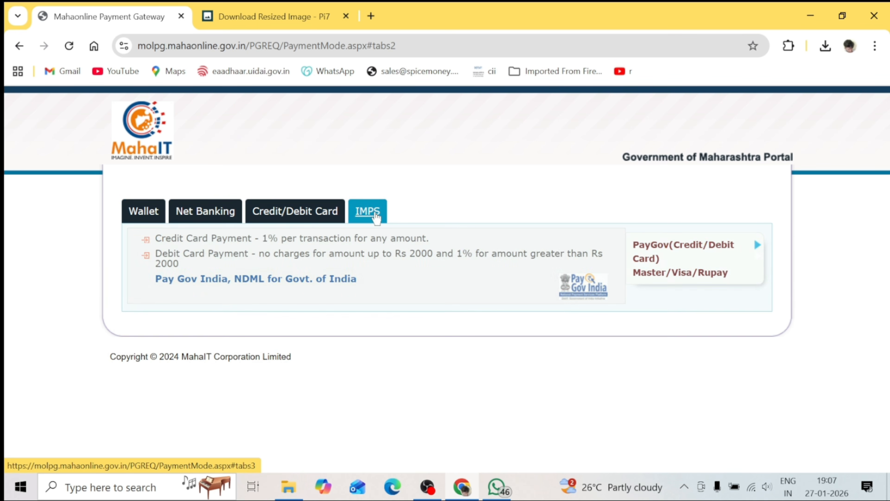
left_click(375, 214)
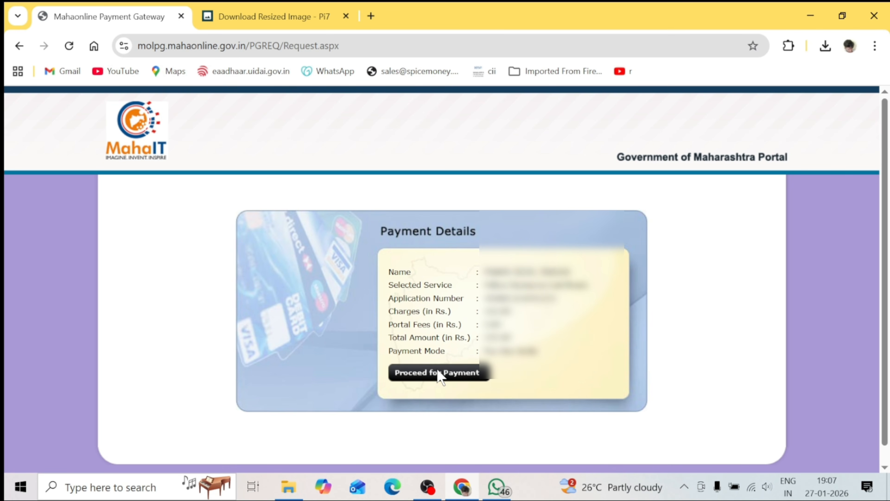
left_click(462, 372)
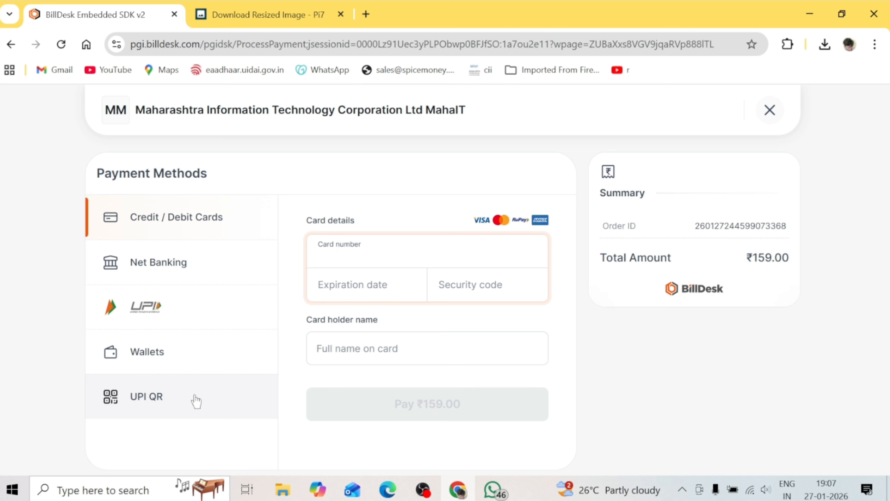
left_click(173, 405)
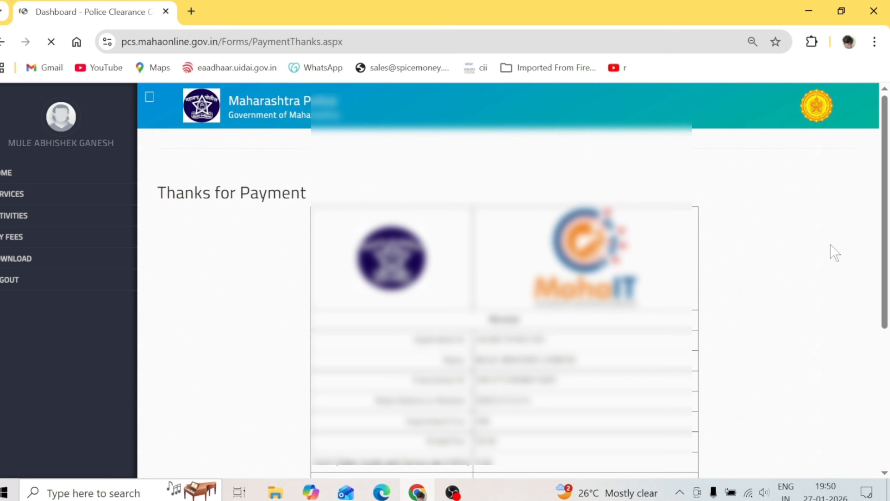
Save the payment receipt, then download the application as CharacterApplication (2).pdf via Print Application
scroll(877, 298, "down", 5)
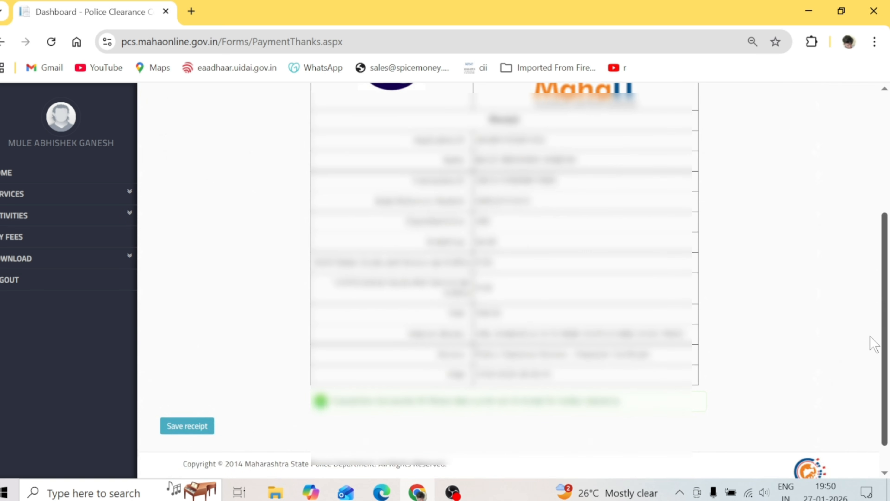
left_click(190, 426)
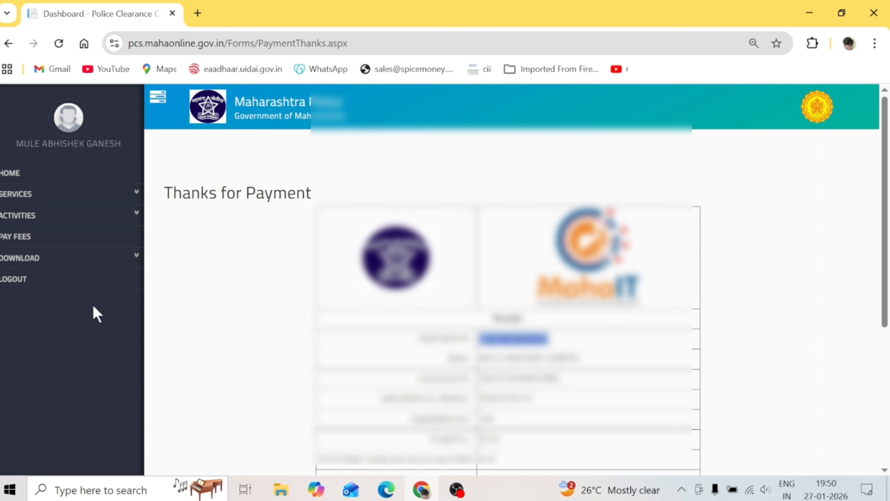
left_click(82, 250)
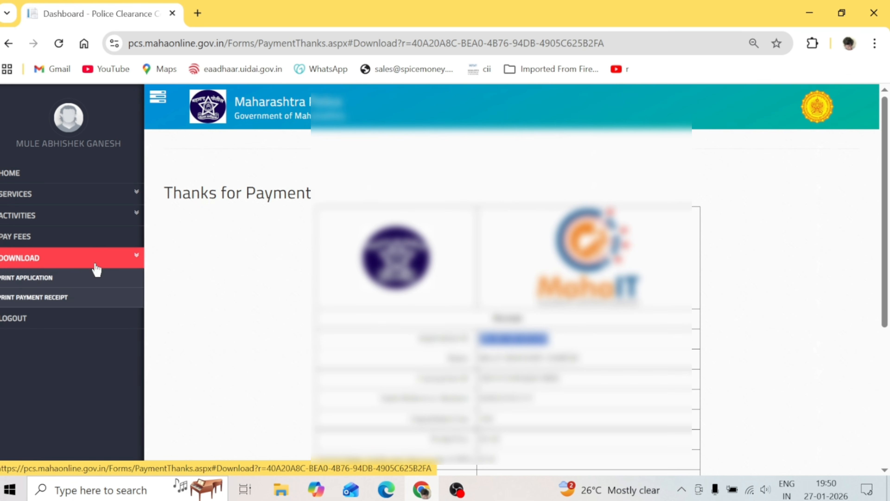
left_click(58, 279)
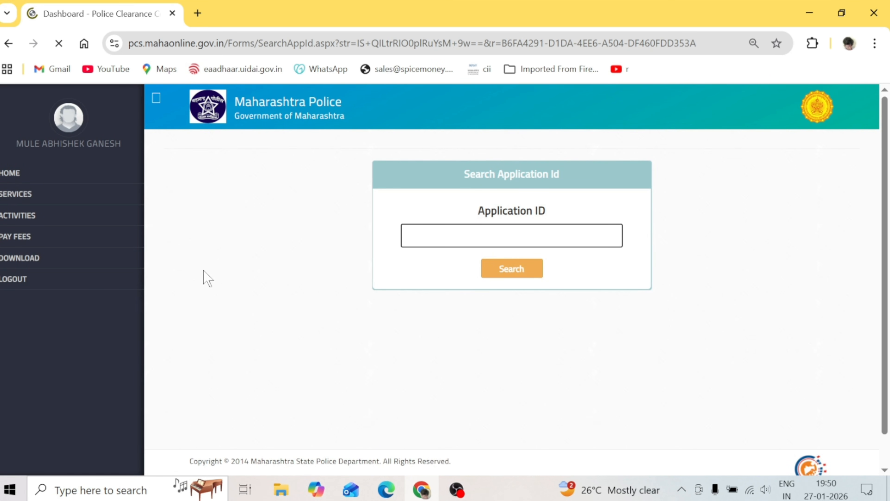
left_click(440, 242)
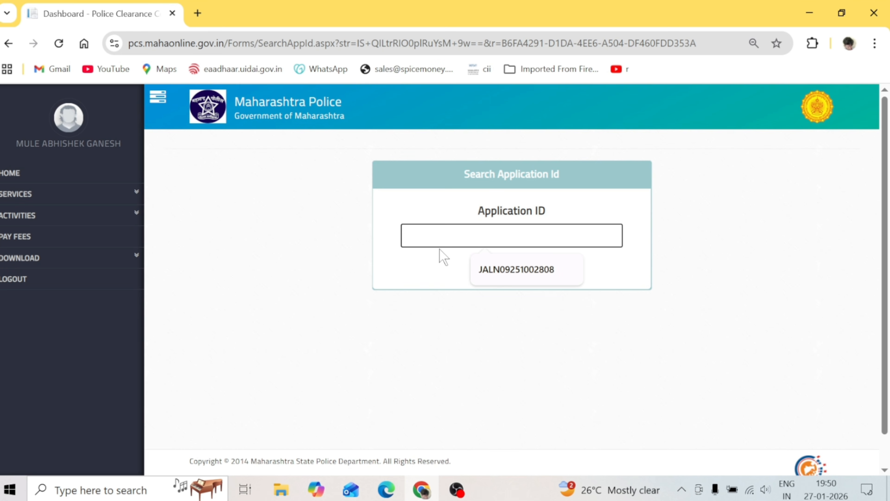
left_click(458, 254)
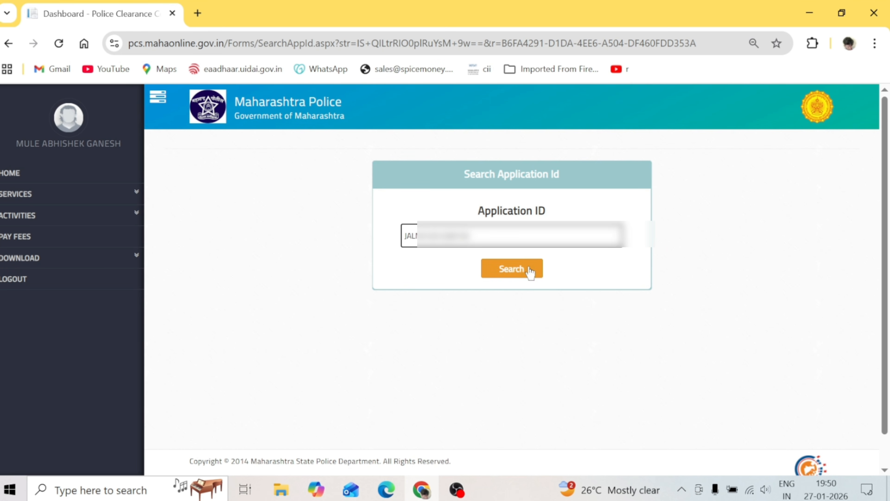
left_click(521, 277)
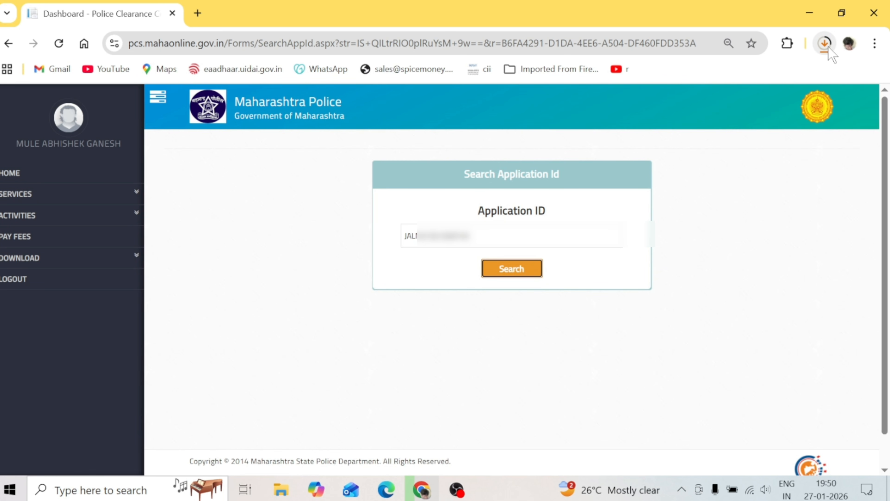
left_click(827, 47)
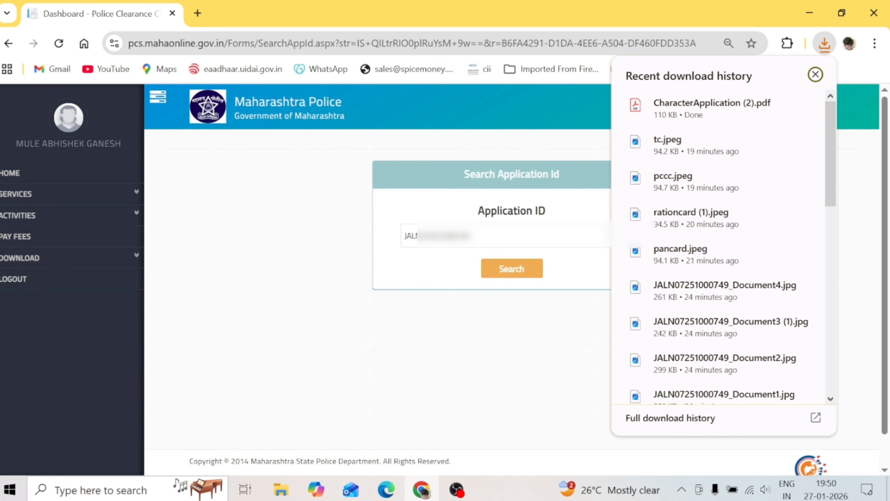
mouse_move(718, 119)
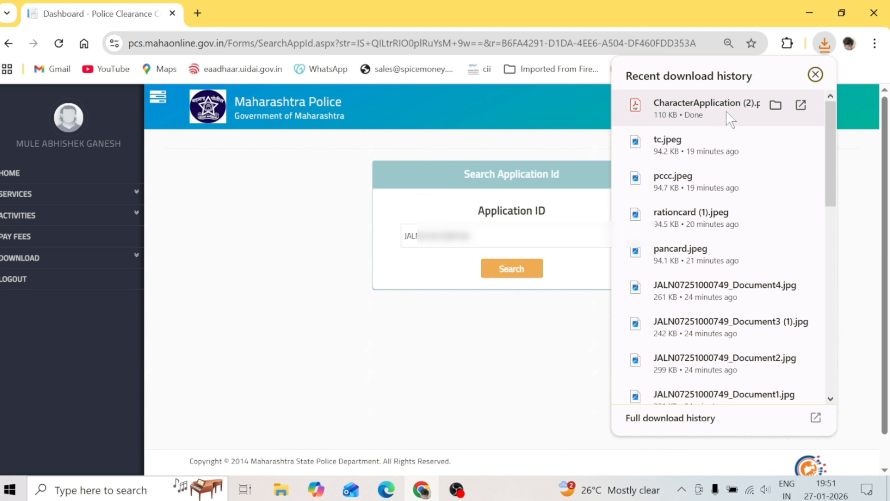
Download the payment receipt PDF by searching the pasted Application ID on the Print Payment Receipt page
left_click(68, 267)
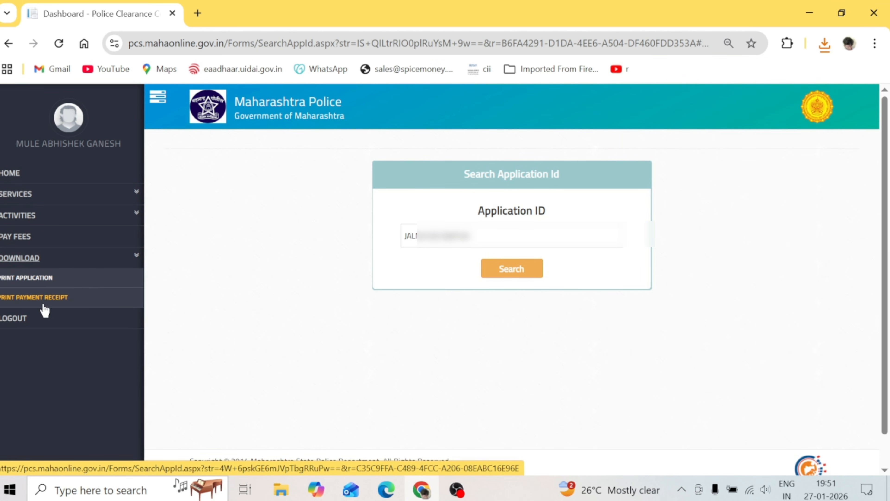
left_click(59, 304)
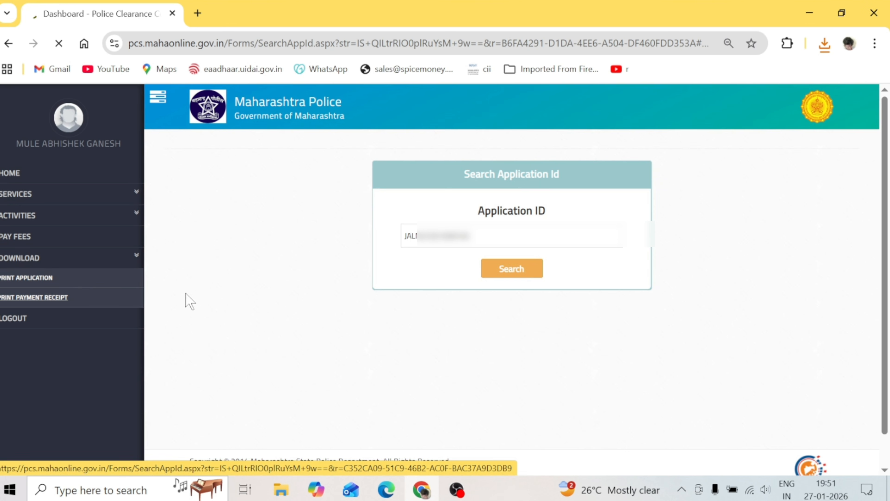
left_click(128, 283)
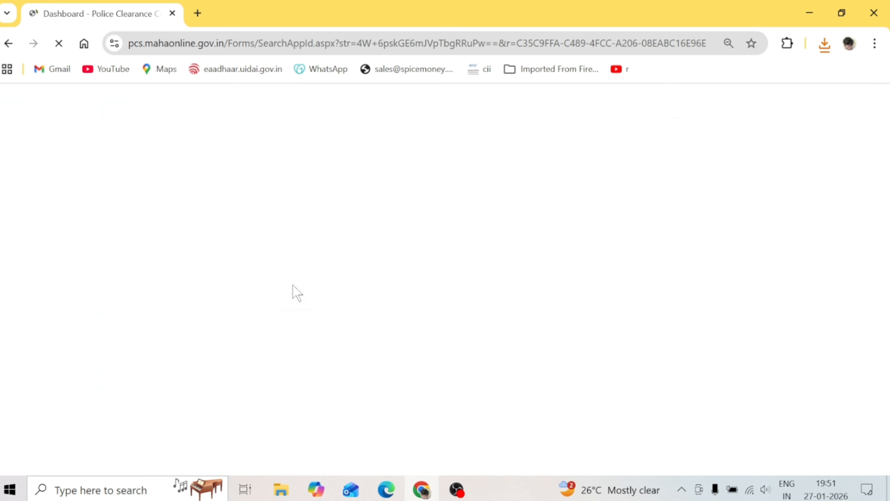
left_click(467, 237)
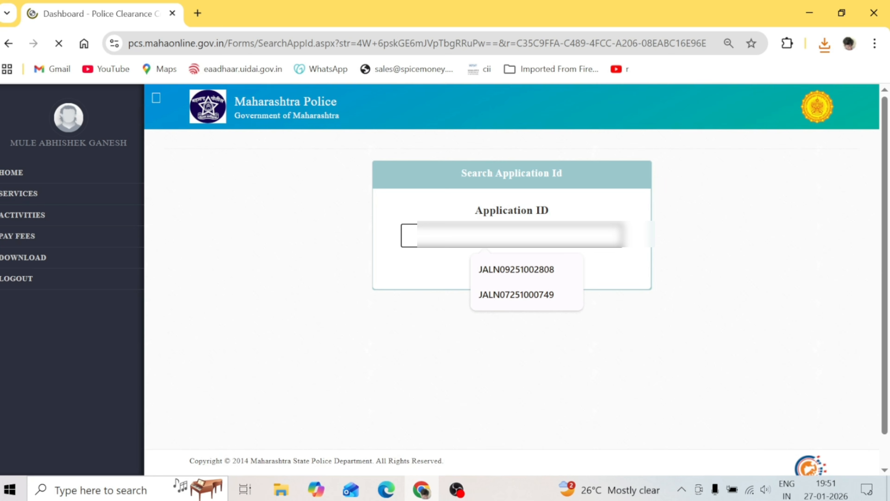
key("ctrl+v")
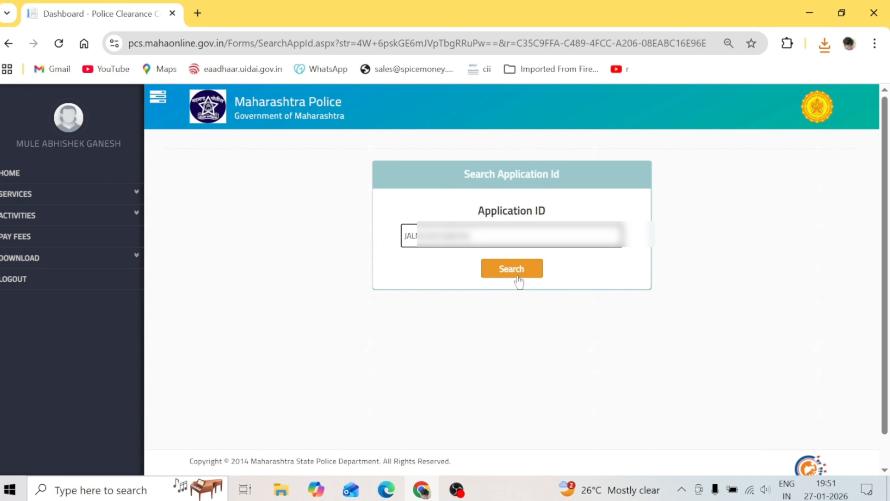
left_click(519, 277)
left_click(522, 272)
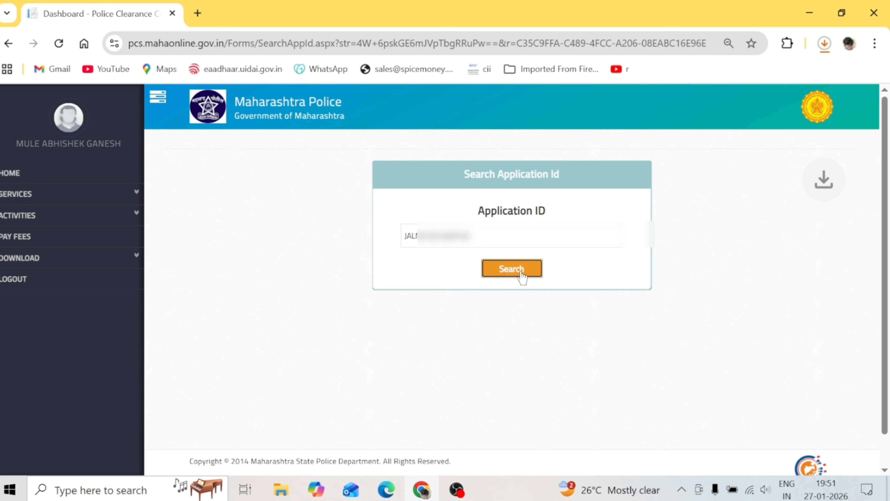
Confirm the receipt appears in recent downloads, then return to the Home applications list
left_click(826, 47)
left_click(825, 44)
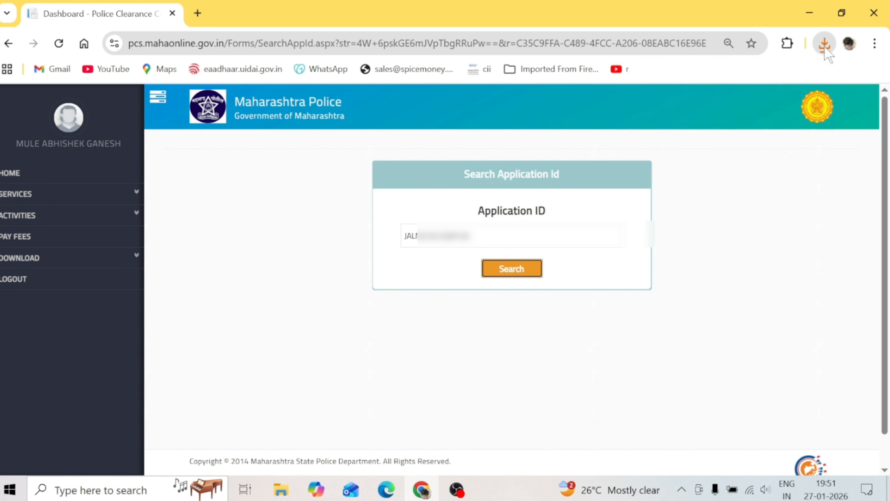
left_click(822, 42)
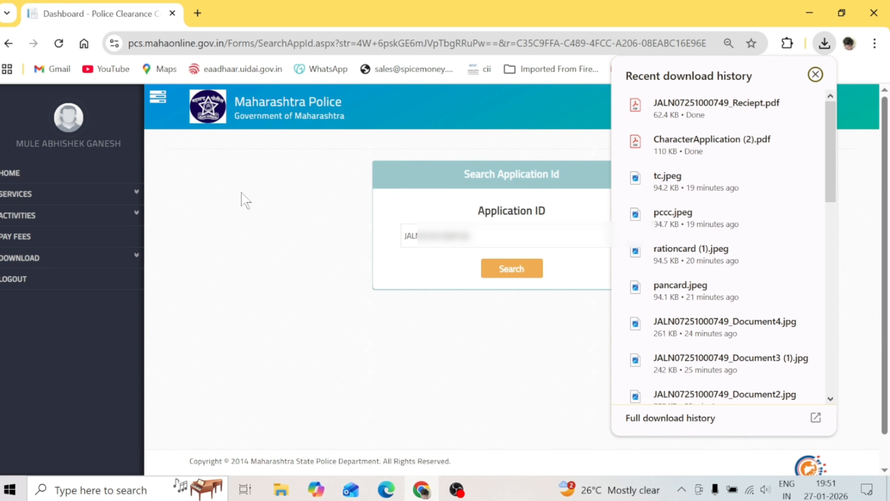
left_click(81, 180)
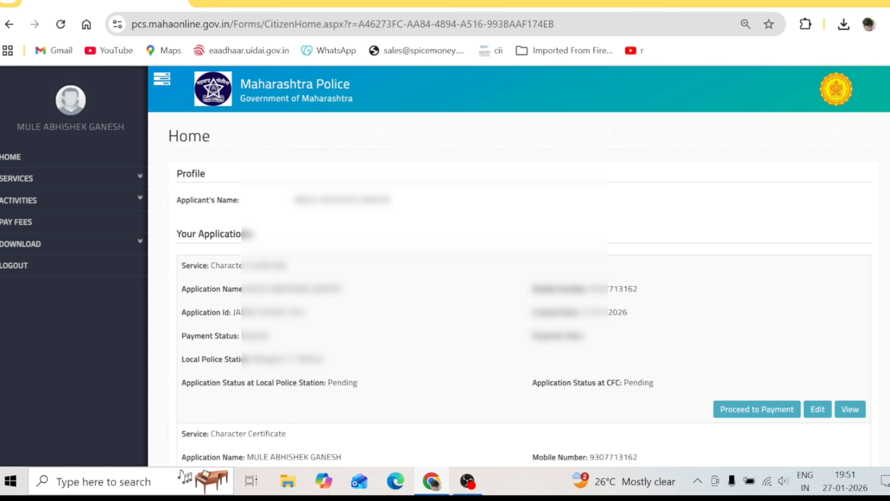
double_click(343, 383)
left_click(637, 383)
double_click(639, 383)
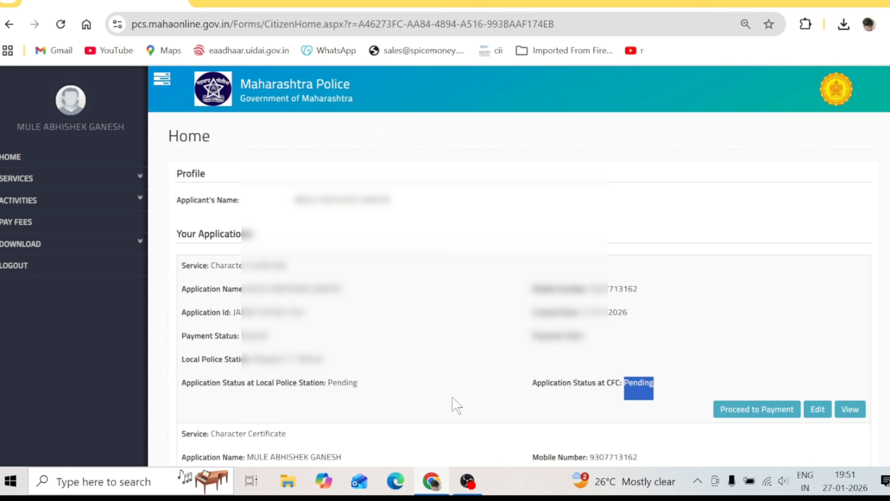